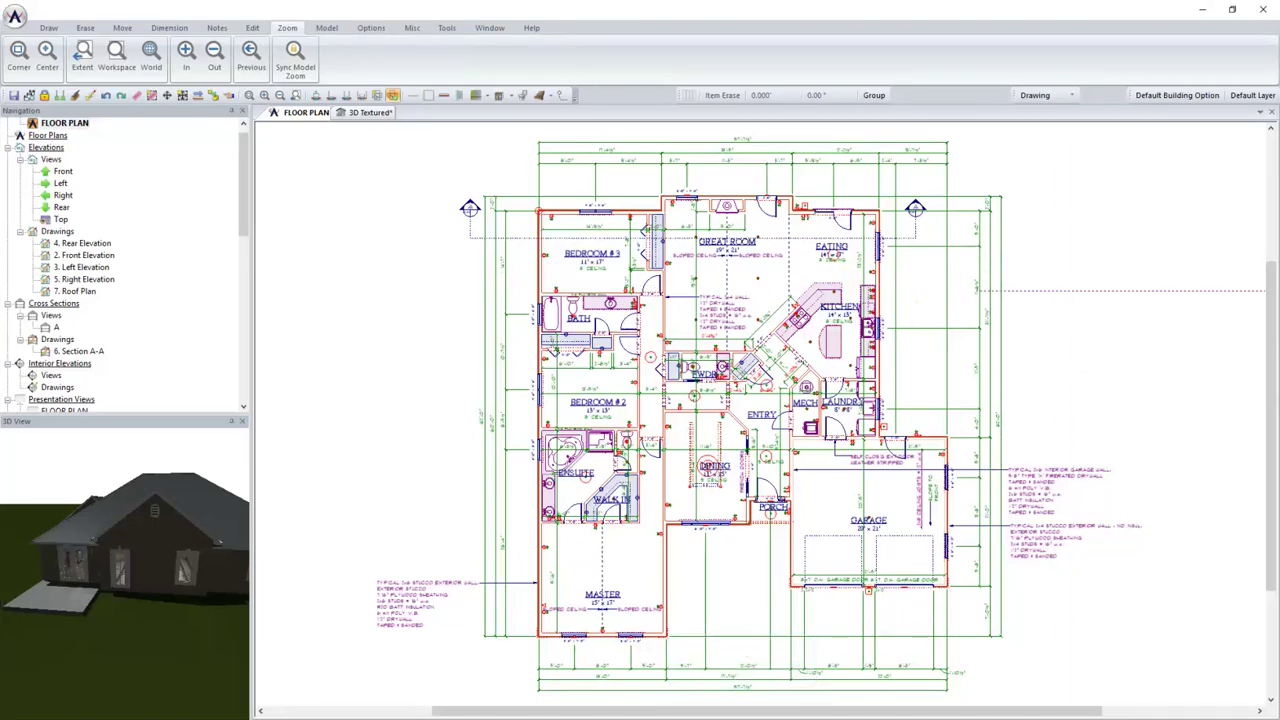
- Open the SoftPlan file menu with the Drawing Options submenu showing
{"action": "left_click", "coordinate": [24, 20]}
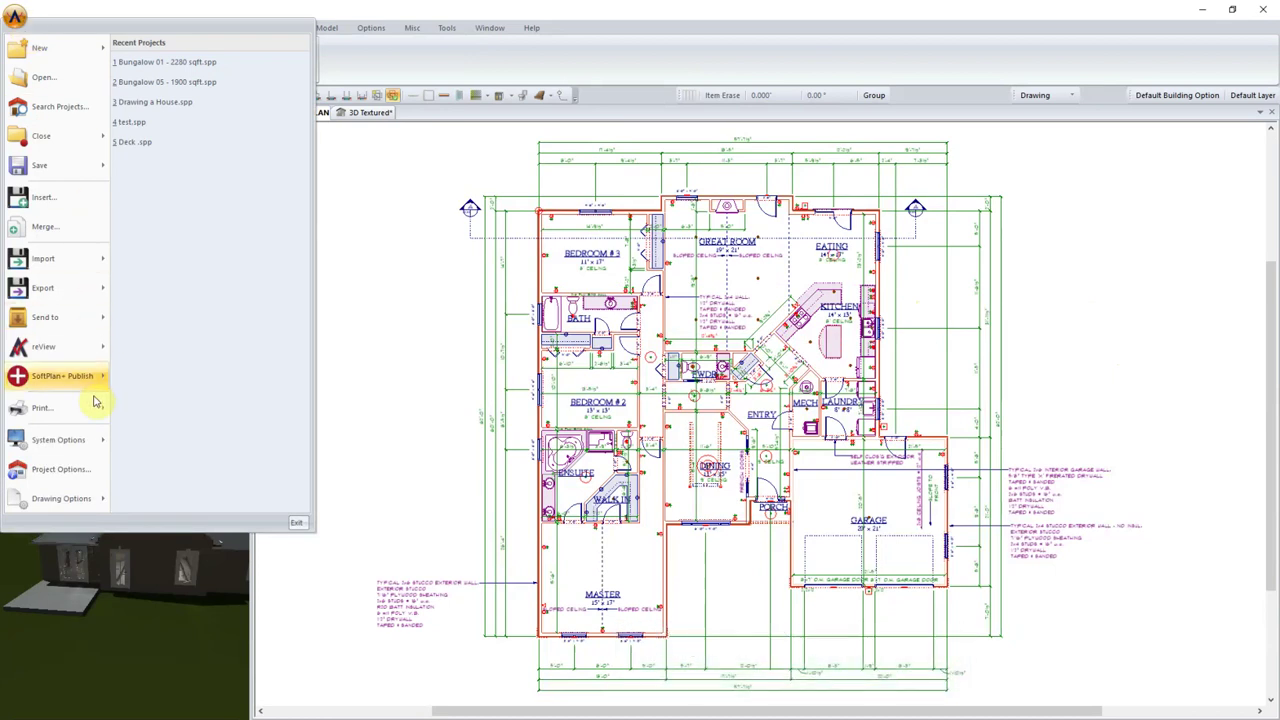
{"action": "mouse_move", "coordinate": [60, 498]}
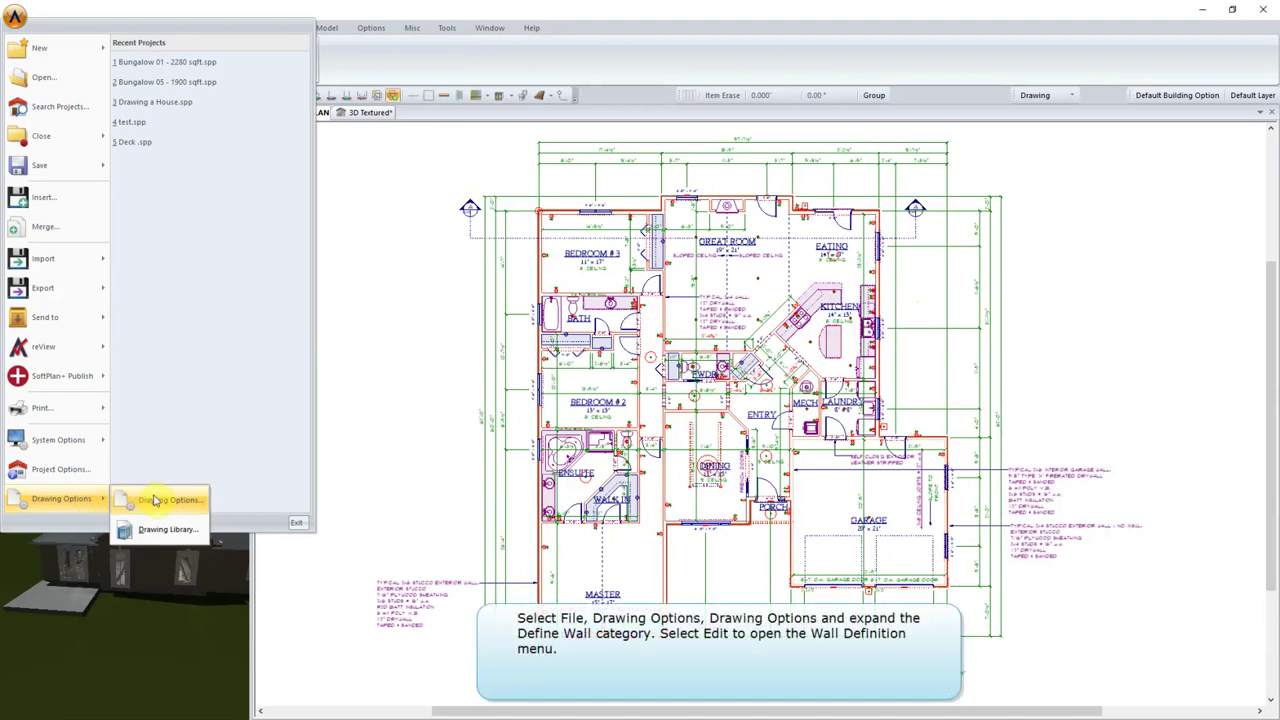
- Open Drawing Options, expand Define Wall and open the Wall Definition editor
{"action": "left_click", "coordinate": [155, 499]}
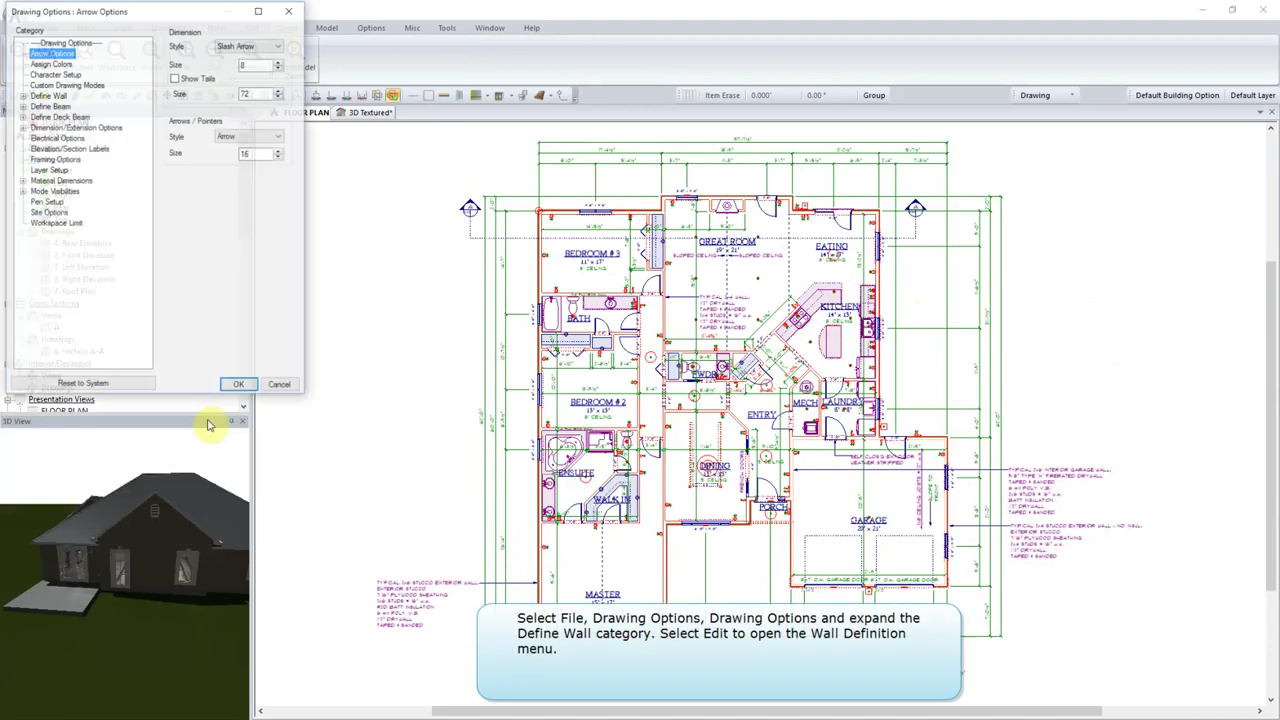
{"action": "left_click", "coordinate": [22, 95]}
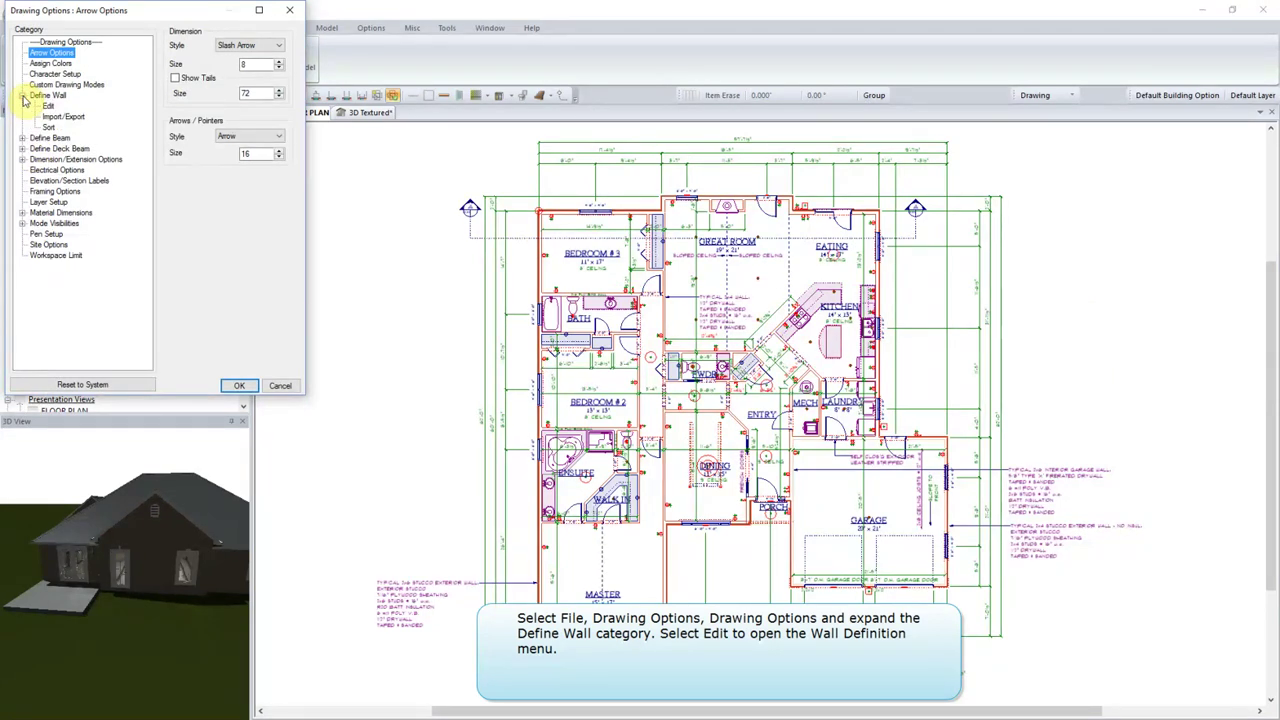
{"action": "left_click", "coordinate": [48, 105]}
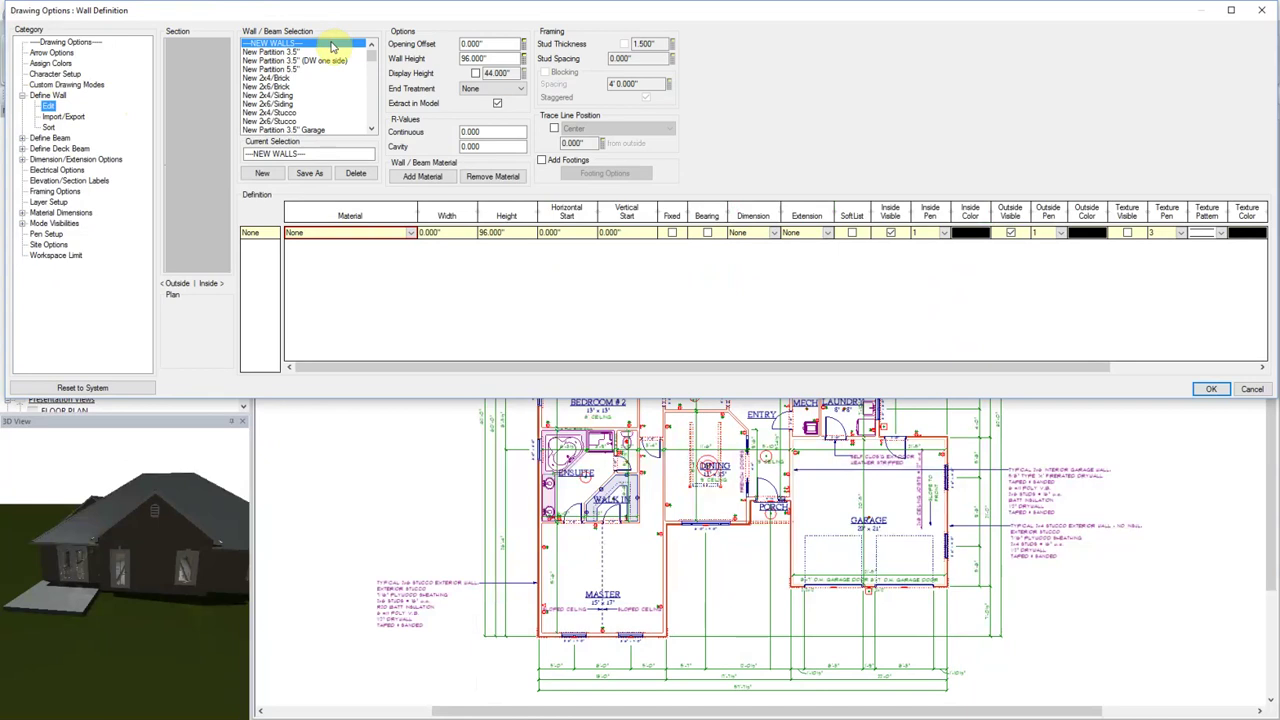
- Create a new wall type named '3.5" Screened Wall'
{"action": "left_click", "coordinate": [262, 173]}
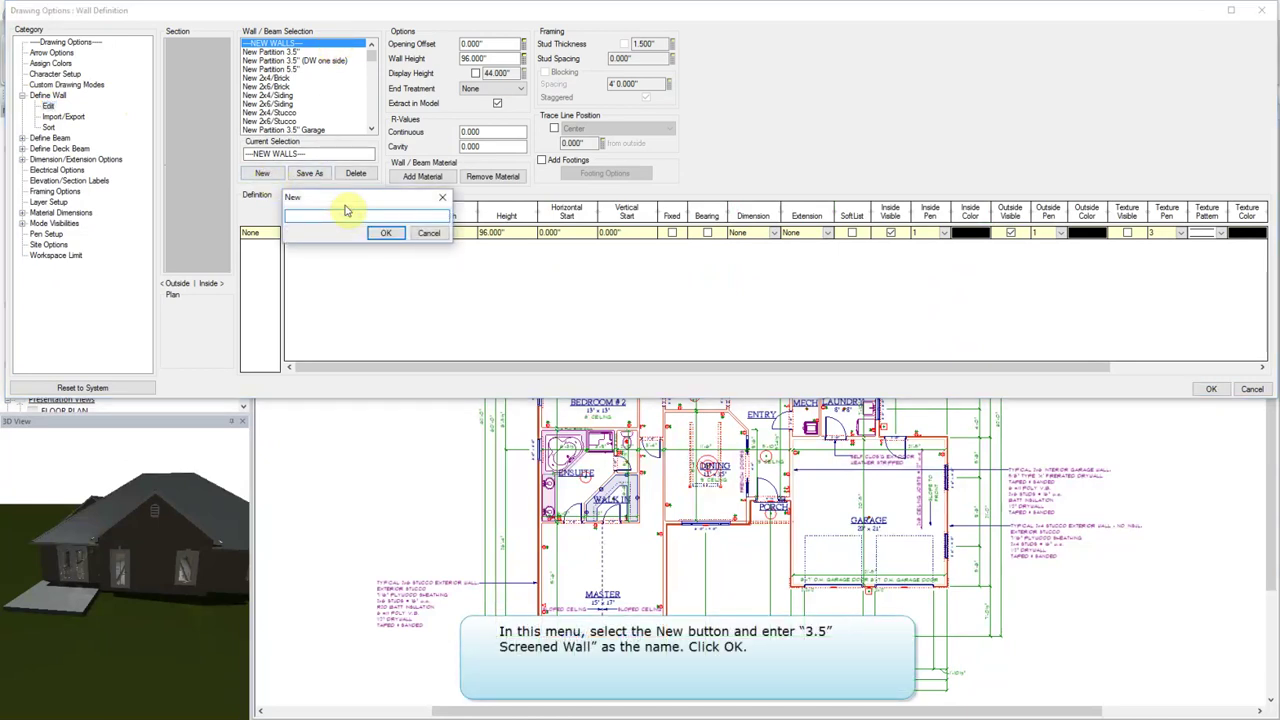
{"action": "type", "text": "3.5\" Sc"}
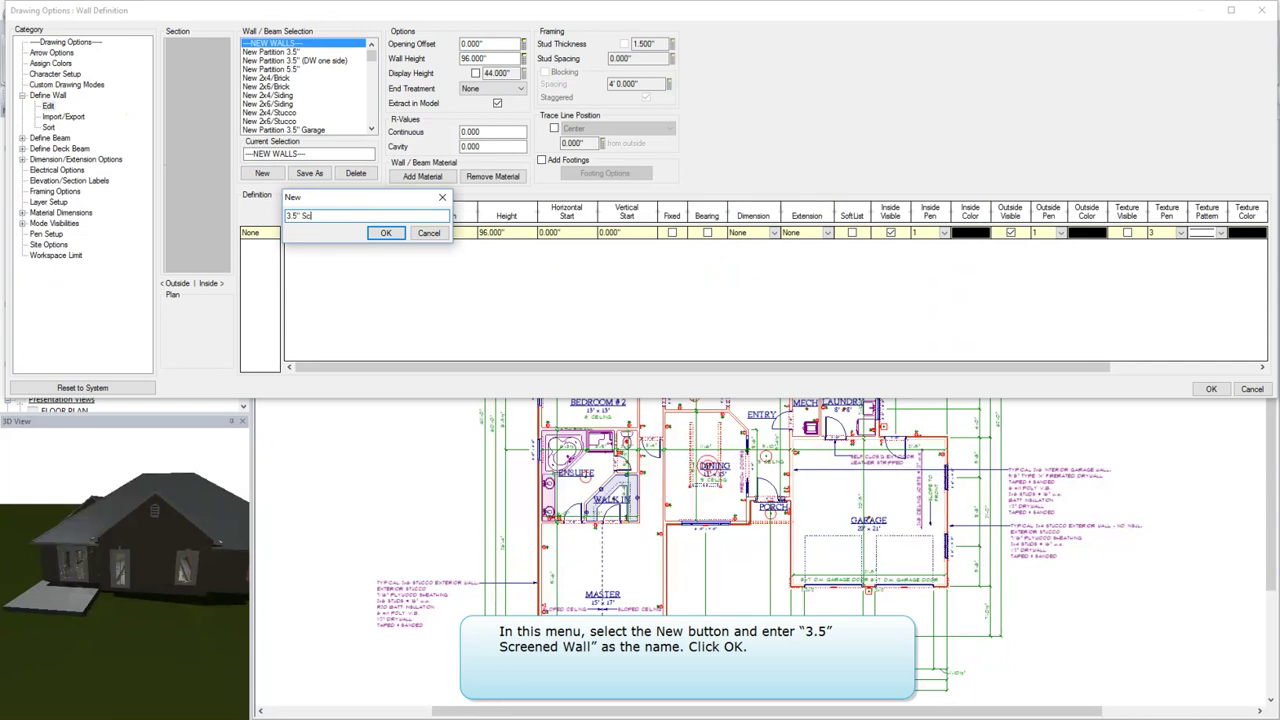
{"action": "type", "text": "reened Wall"}
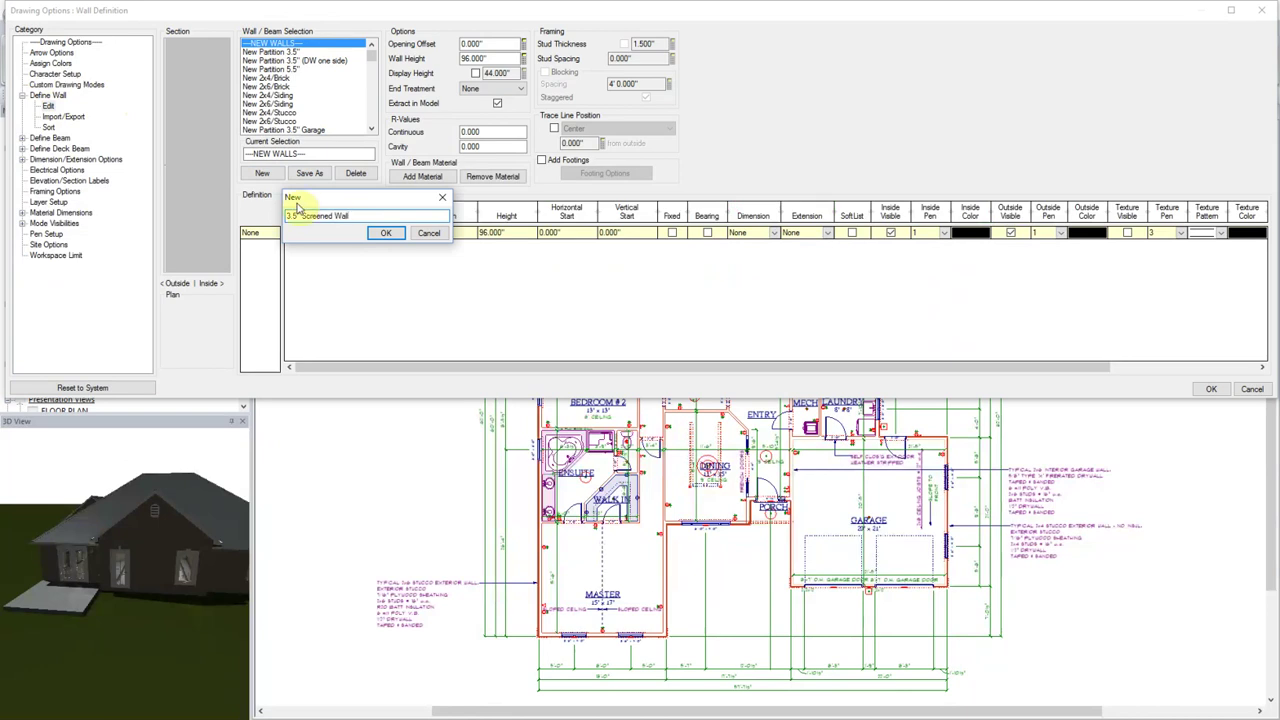
{"action": "left_click", "coordinate": [381, 234]}
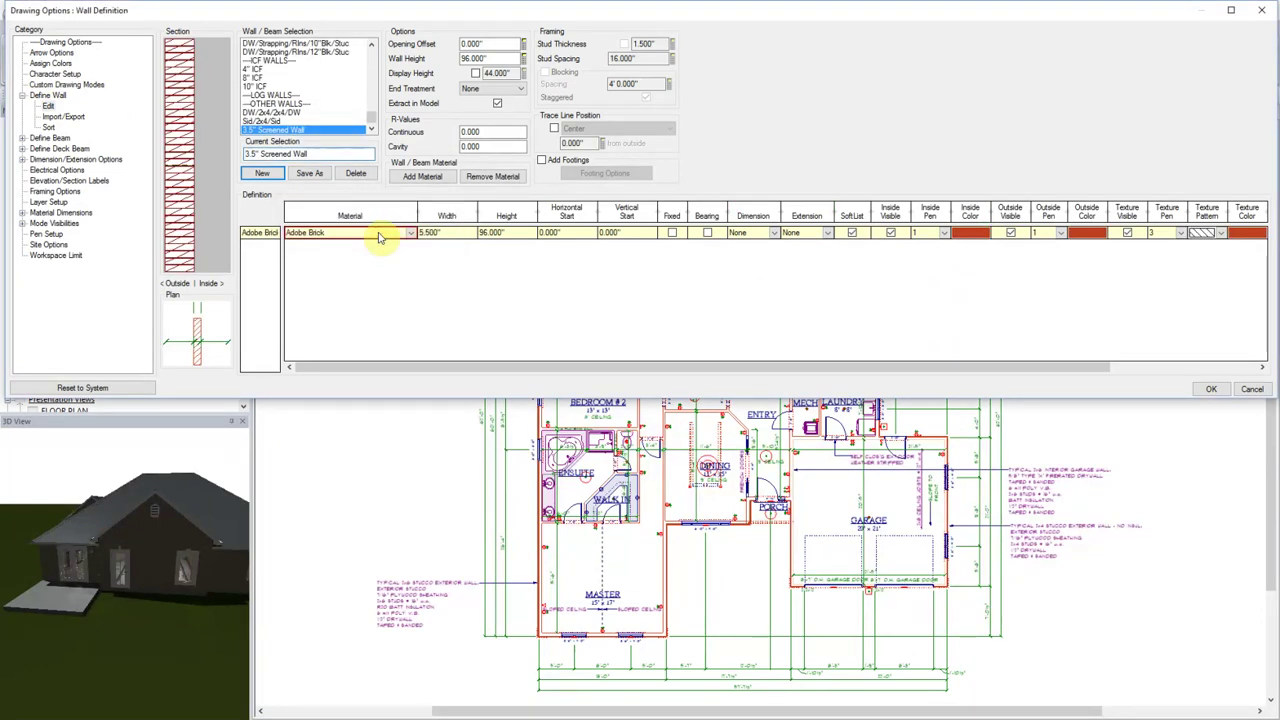
- Change the first layer's material from Adobe Brick to Screen
{"action": "left_click", "coordinate": [411, 234]}
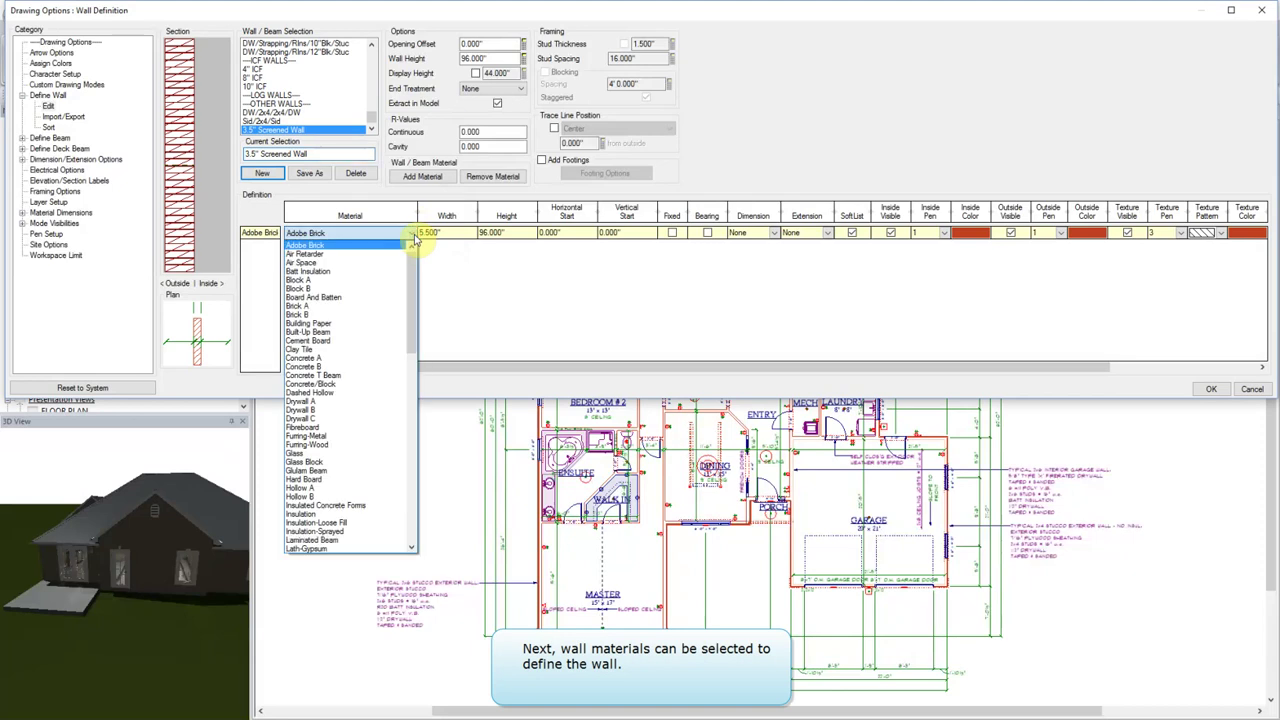
{"action": "left_click_drag", "start_coordinate": [414, 280], "coordinate": [414, 477]}
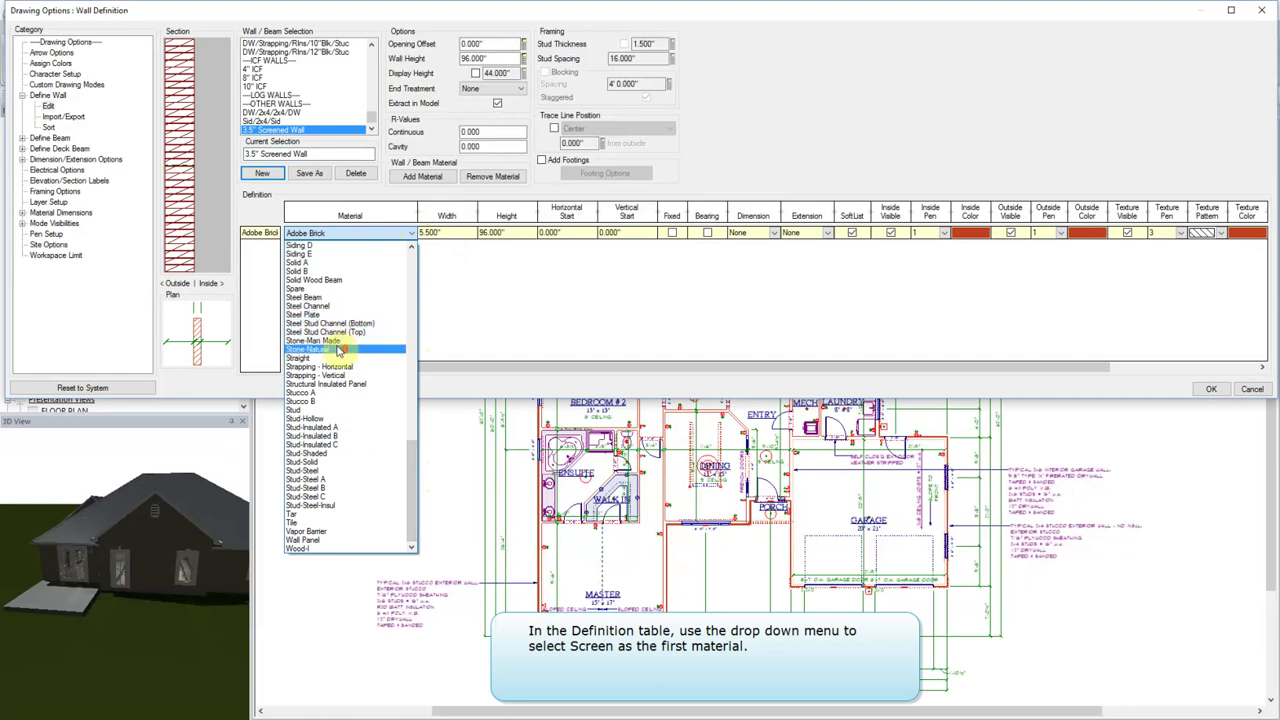
{"action": "scroll", "coordinate": [338, 350], "scroll_direction": "up", "scroll_amount": 2}
{"action": "scroll", "coordinate": [338, 350], "scroll_direction": "up", "scroll_amount": 1}
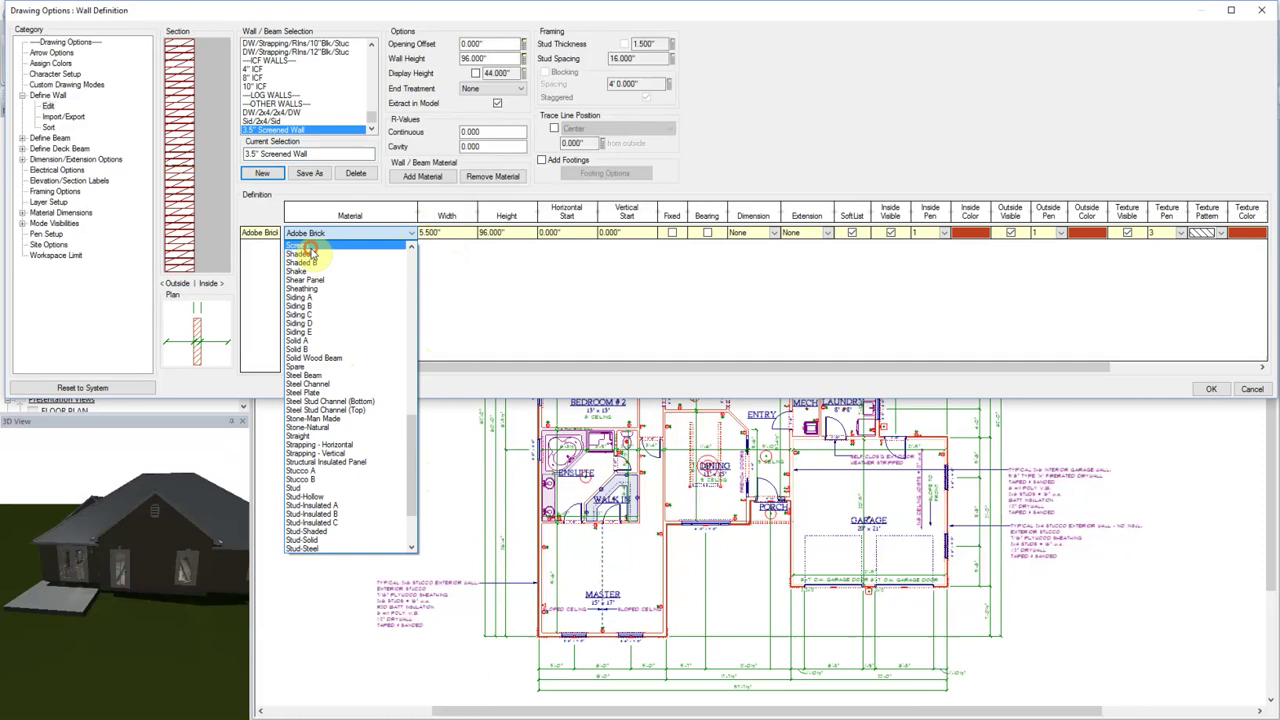
{"action": "left_click", "coordinate": [311, 247]}
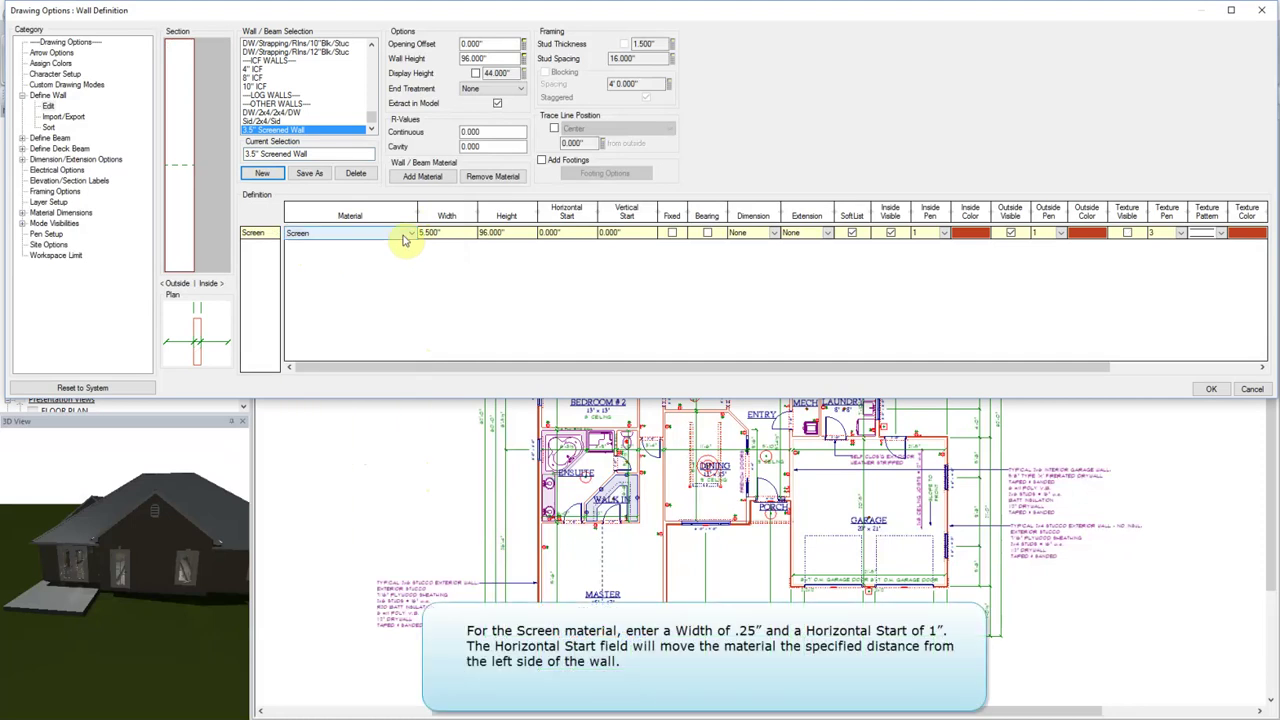
- Give the Screen layer a 0.25" width and a 1" horizontal start
{"action": "left_click", "coordinate": [452, 238]}
{"action": "type", "text": ".25"}
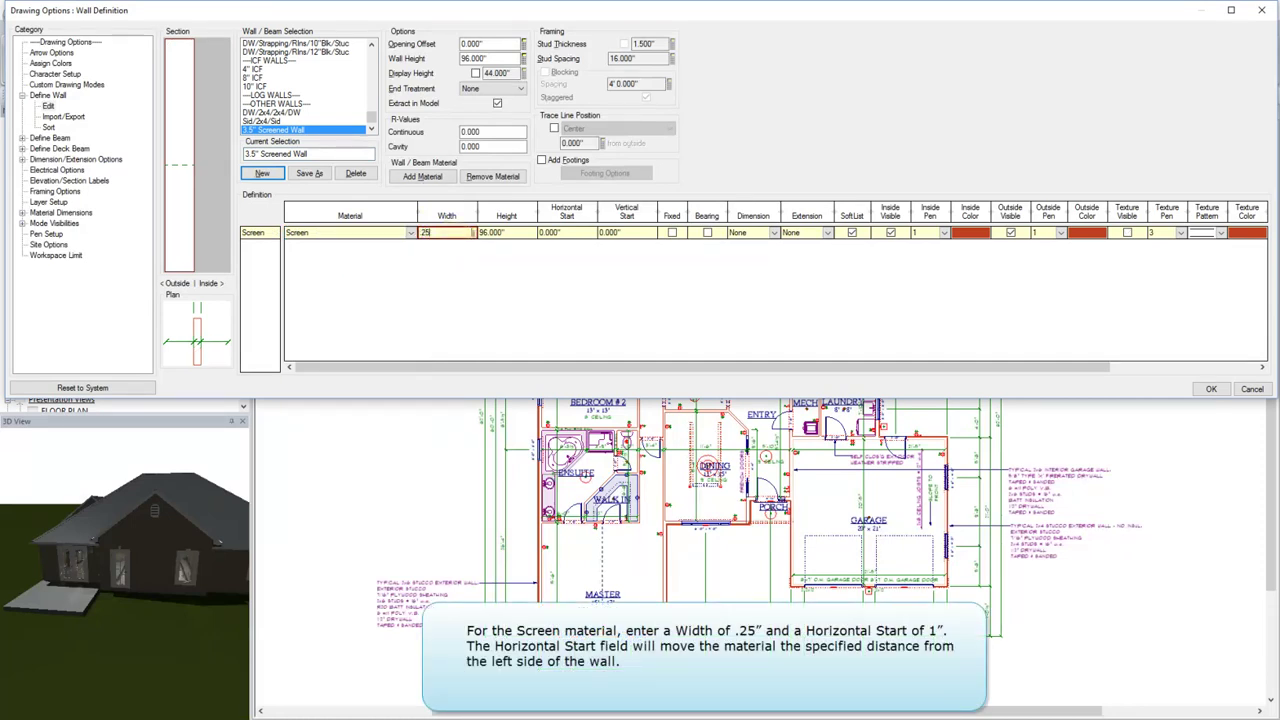
{"action": "key", "text": "Return"}
{"action": "left_click", "coordinate": [507, 237]}
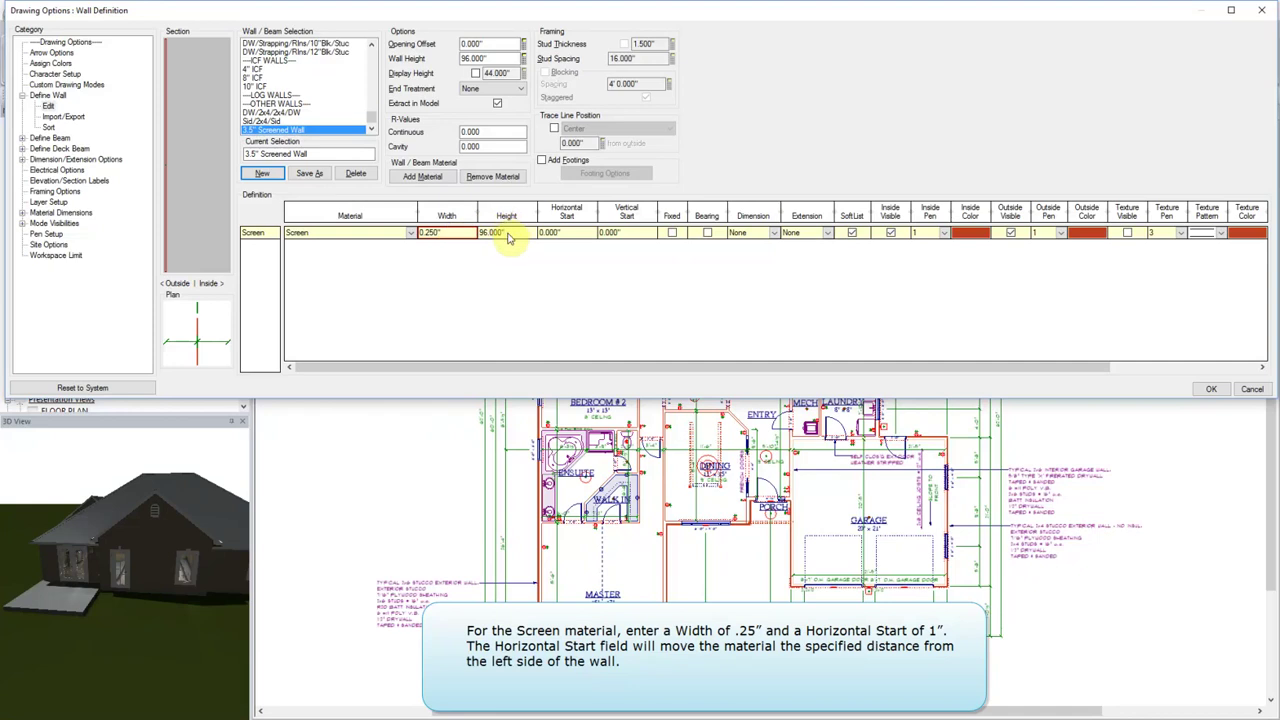
{"action": "left_click", "coordinate": [569, 236]}
{"action": "type", "text": "1"}
{"action": "key", "text": "Return"}
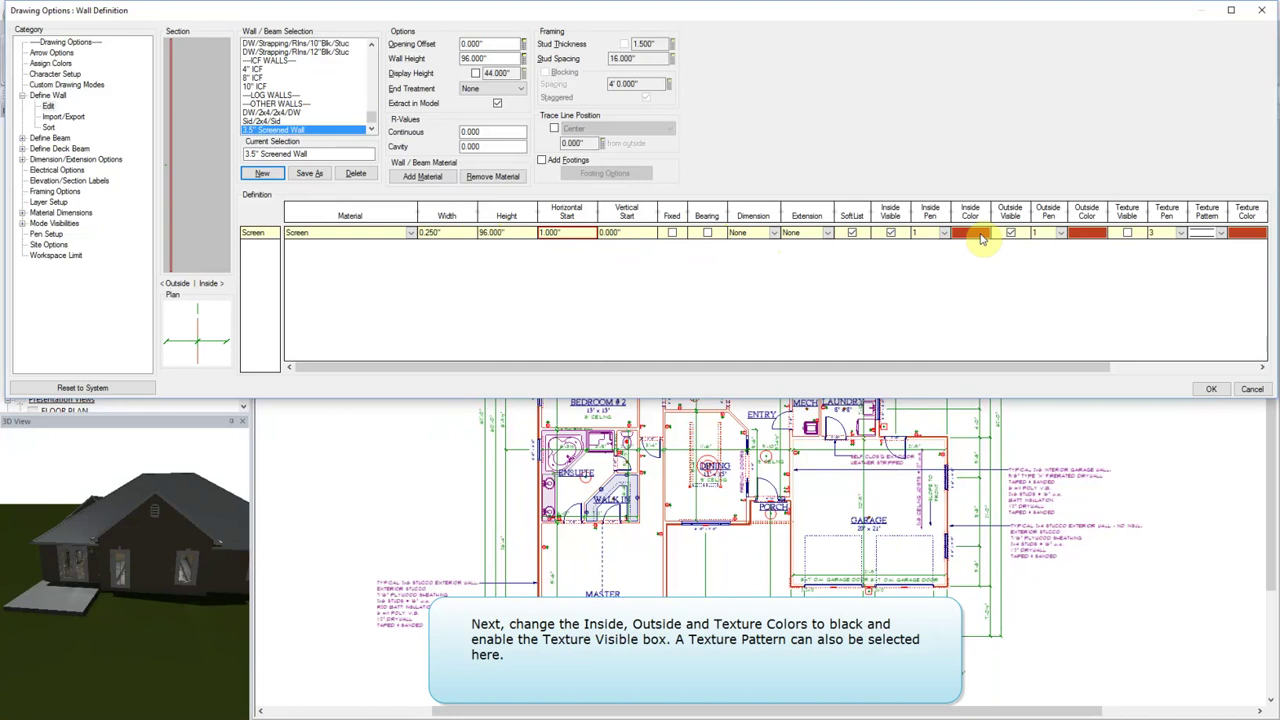
- Change the Screen layer's inside and outside colours from red to black
{"action": "left_click", "coordinate": [981, 238]}
{"action": "left_click", "coordinate": [1010, 288]}
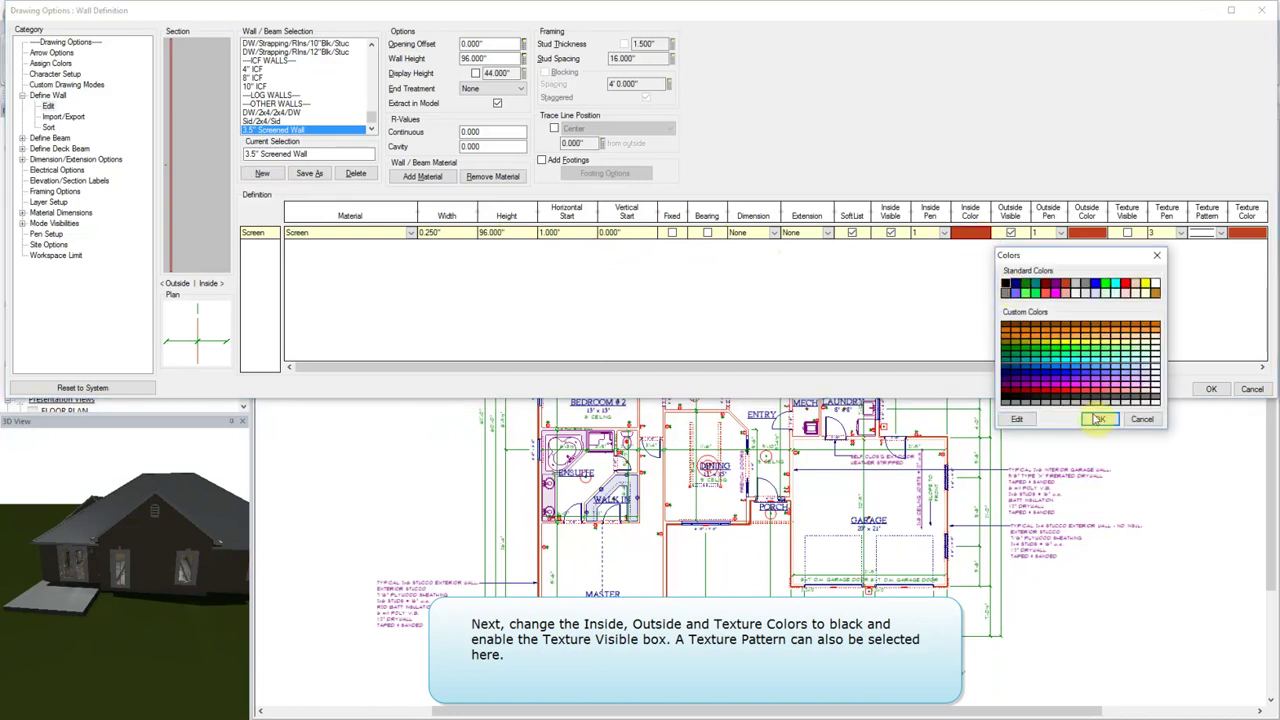
{"action": "left_click", "coordinate": [1099, 419]}
{"action": "left_click", "coordinate": [1086, 234]}
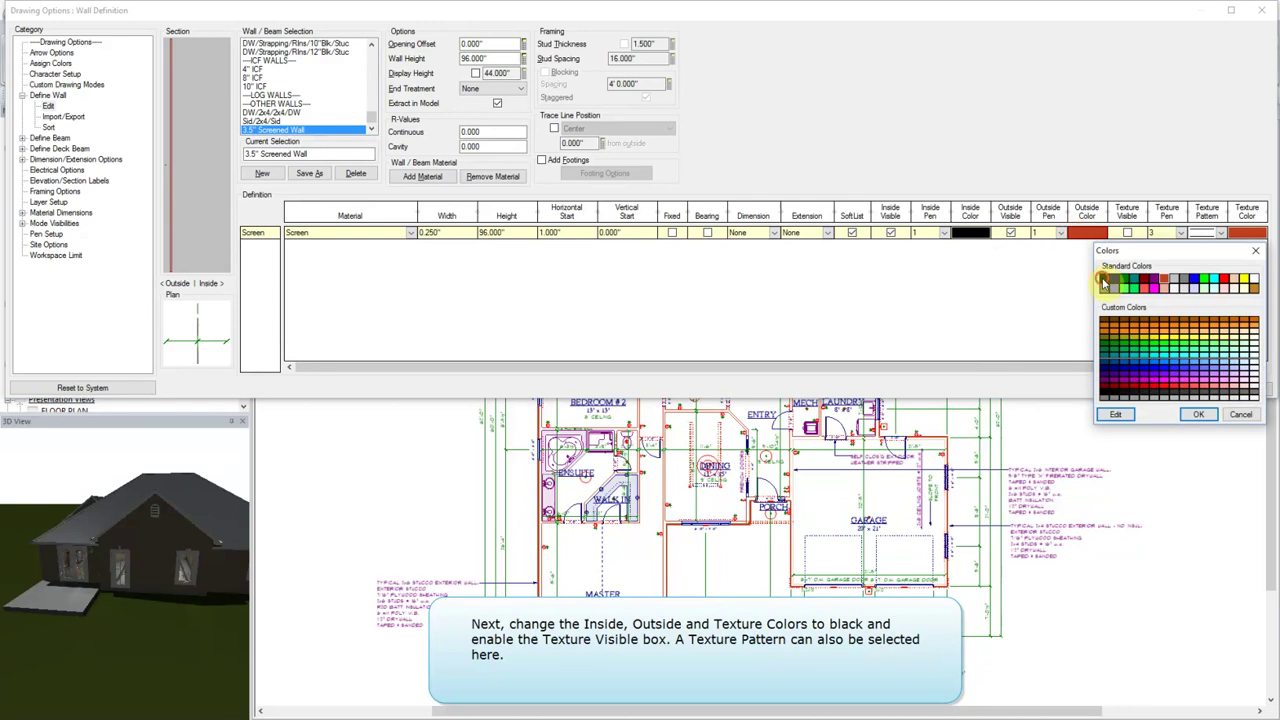
{"action": "left_click", "coordinate": [1105, 280]}
{"action": "left_click", "coordinate": [1197, 414]}
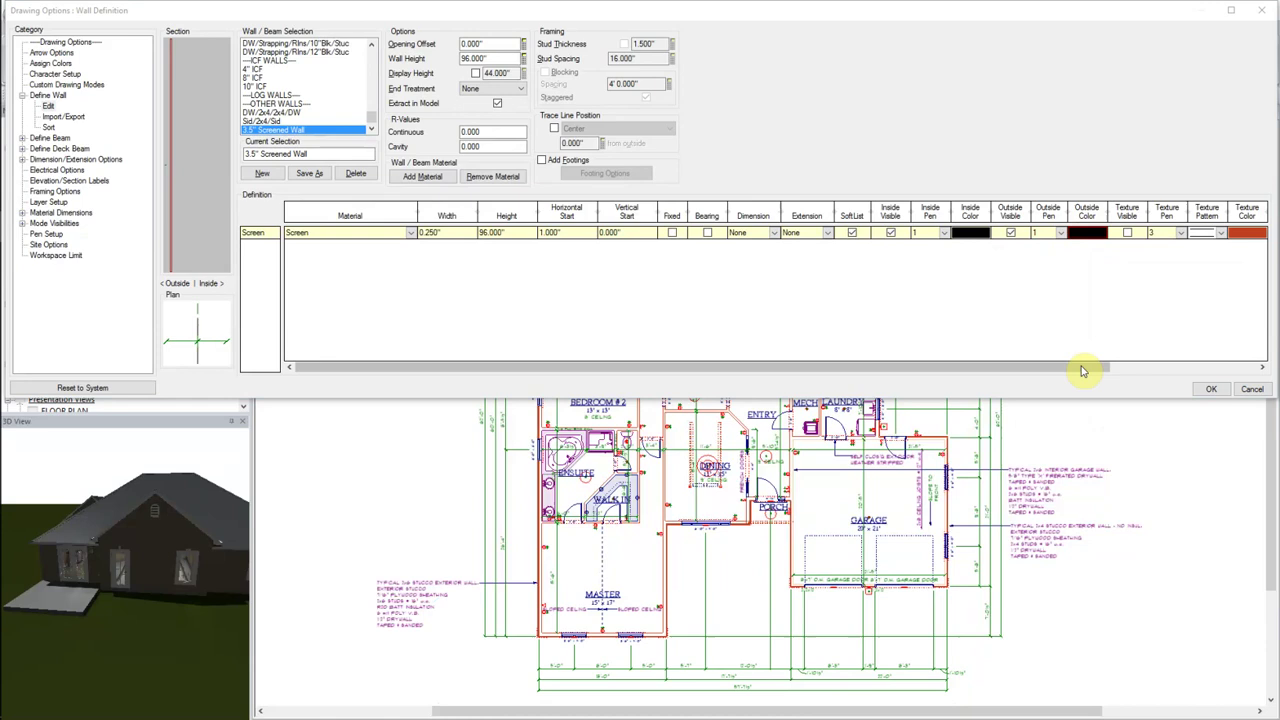
- Turn on the Screen layer's texture with a solid pattern in black
{"action": "left_click_drag", "start_coordinate": [1080, 367], "coordinate": [1226, 372]}
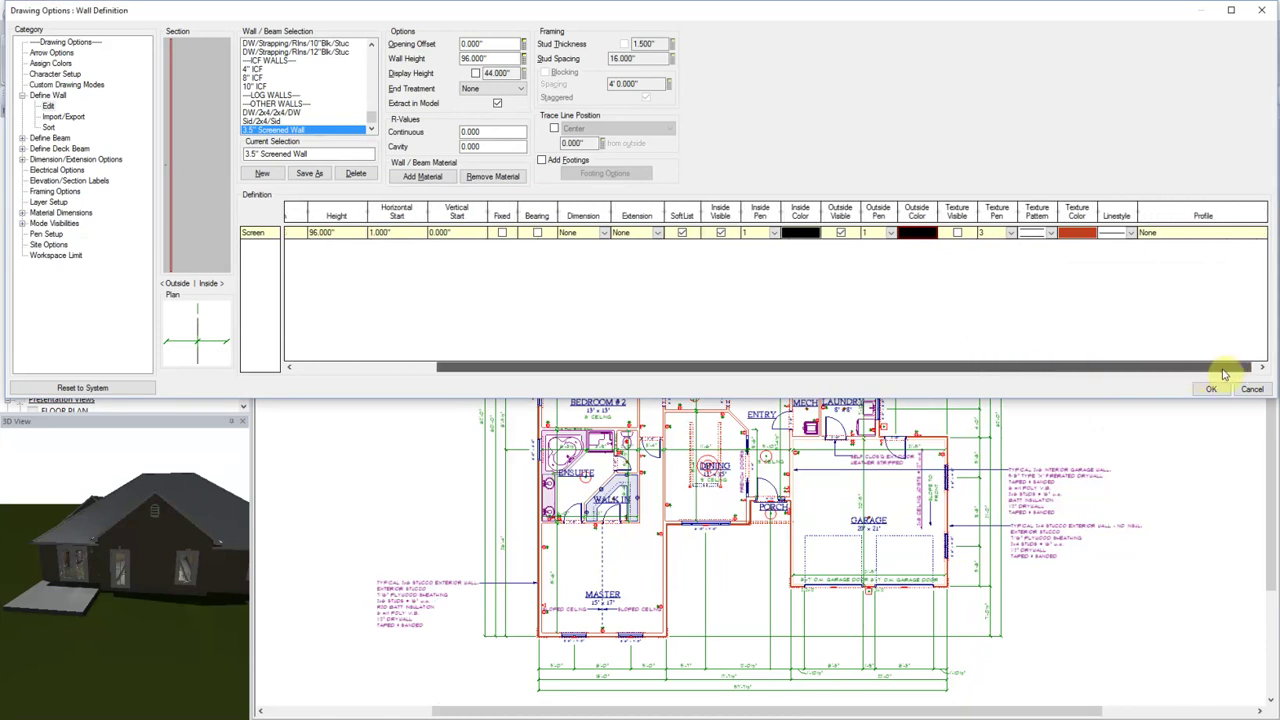
{"action": "left_click", "coordinate": [957, 233]}
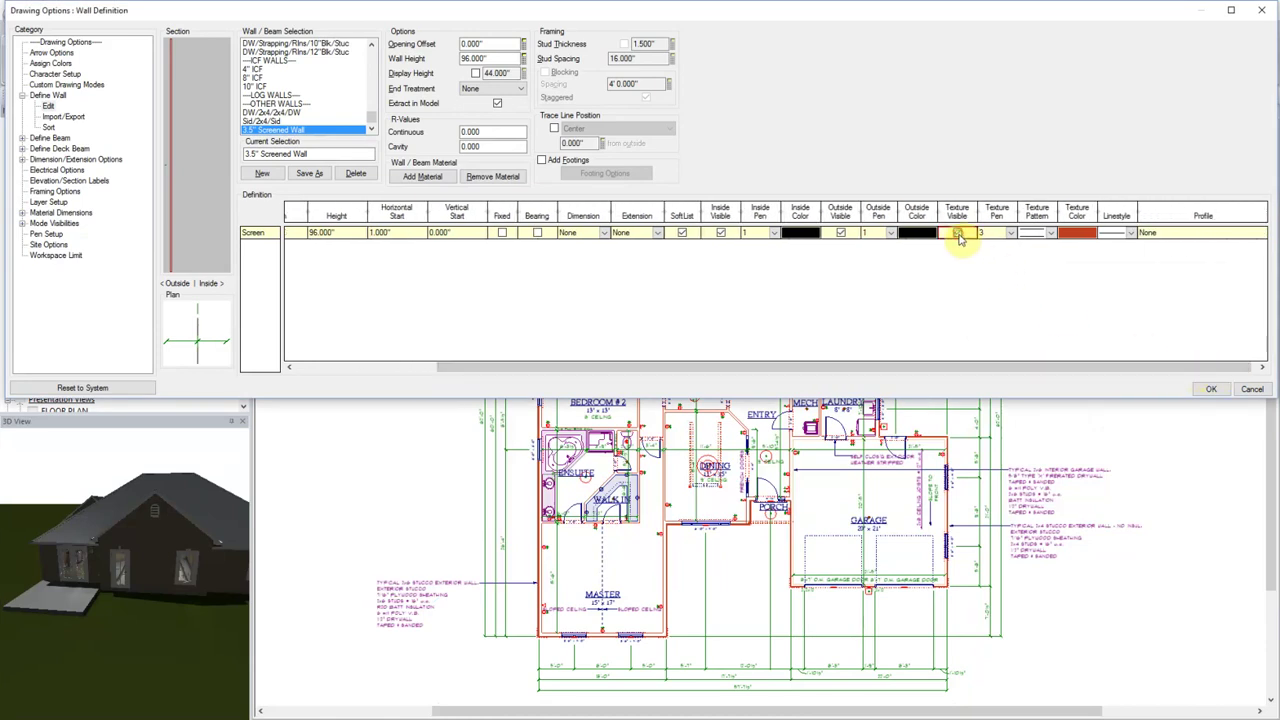
{"action": "left_click", "coordinate": [1038, 236]}
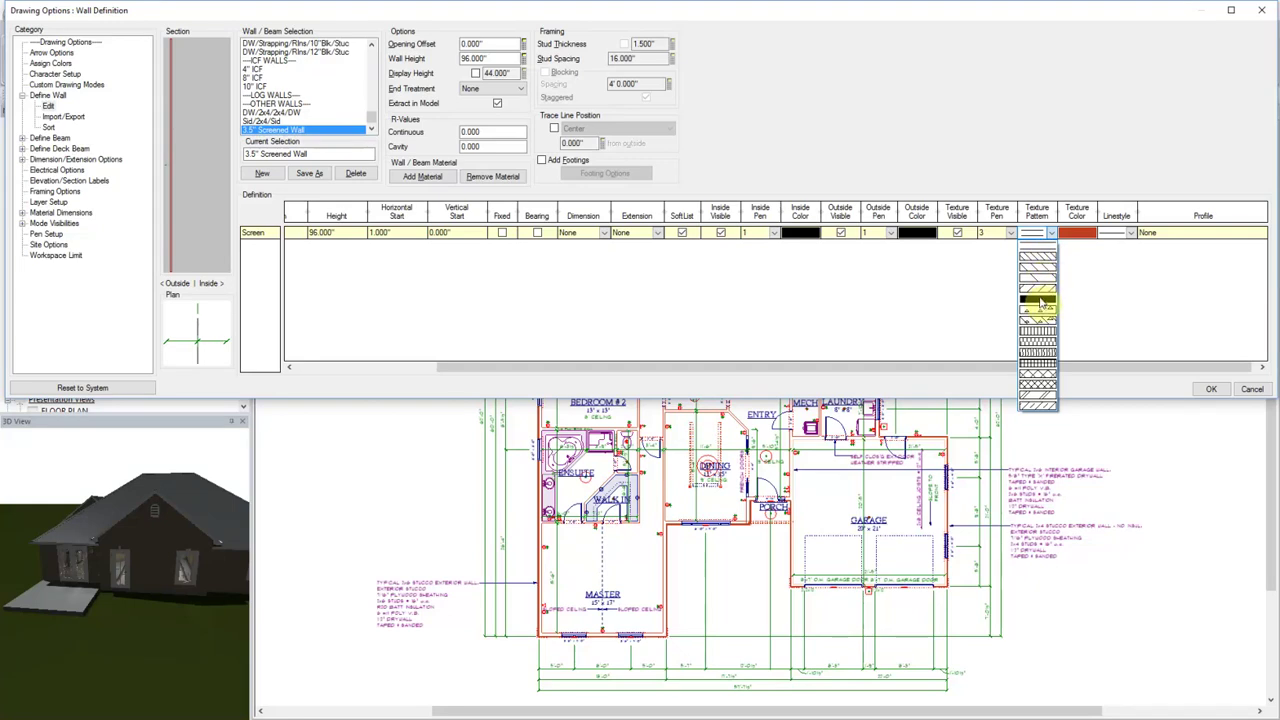
{"action": "left_click", "coordinate": [1042, 297]}
{"action": "left_click", "coordinate": [1078, 233]}
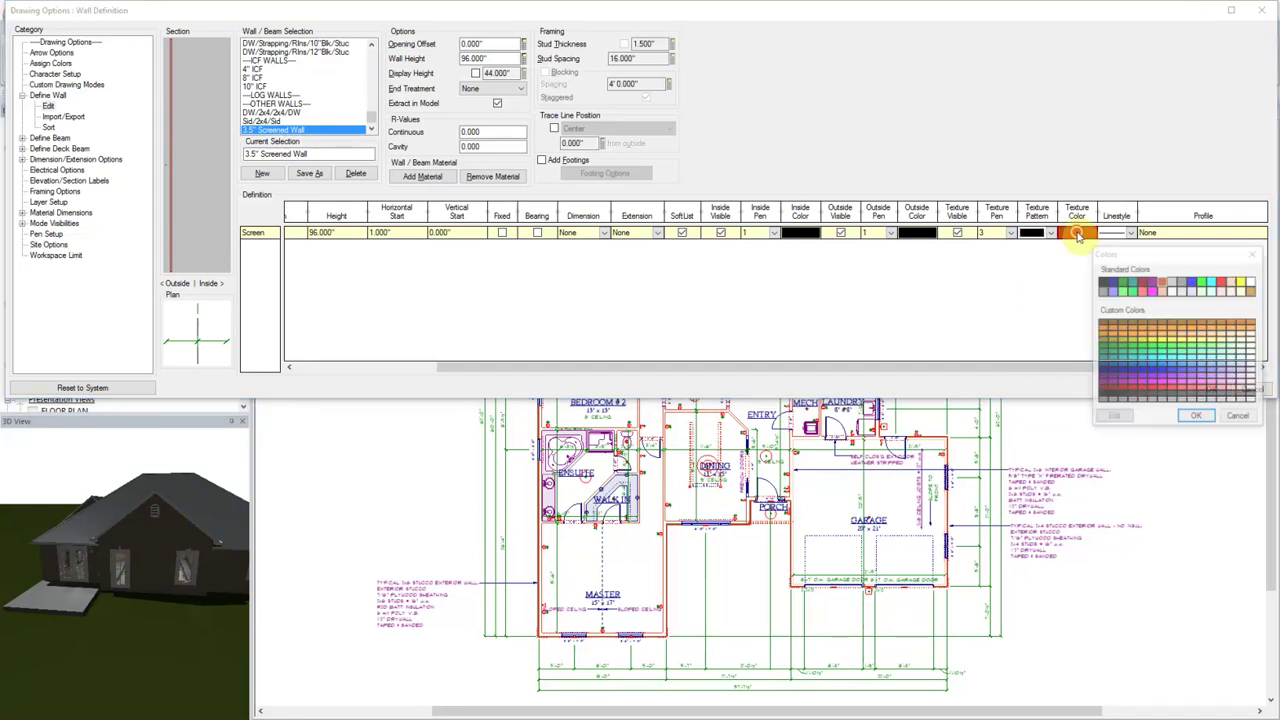
{"action": "left_click", "coordinate": [1102, 283]}
{"action": "left_click", "coordinate": [1197, 417]}
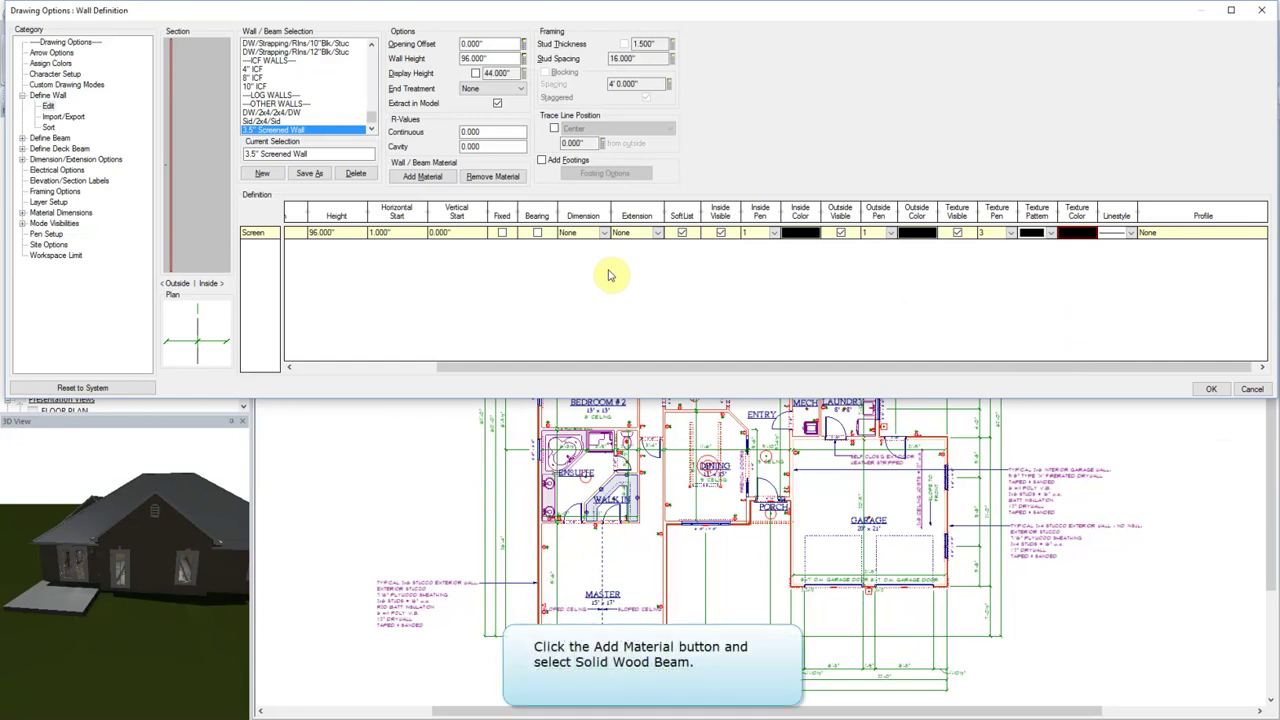
- Add a second wall layer with Solid Wood Beam as its material
{"action": "left_click", "coordinate": [412, 176]}
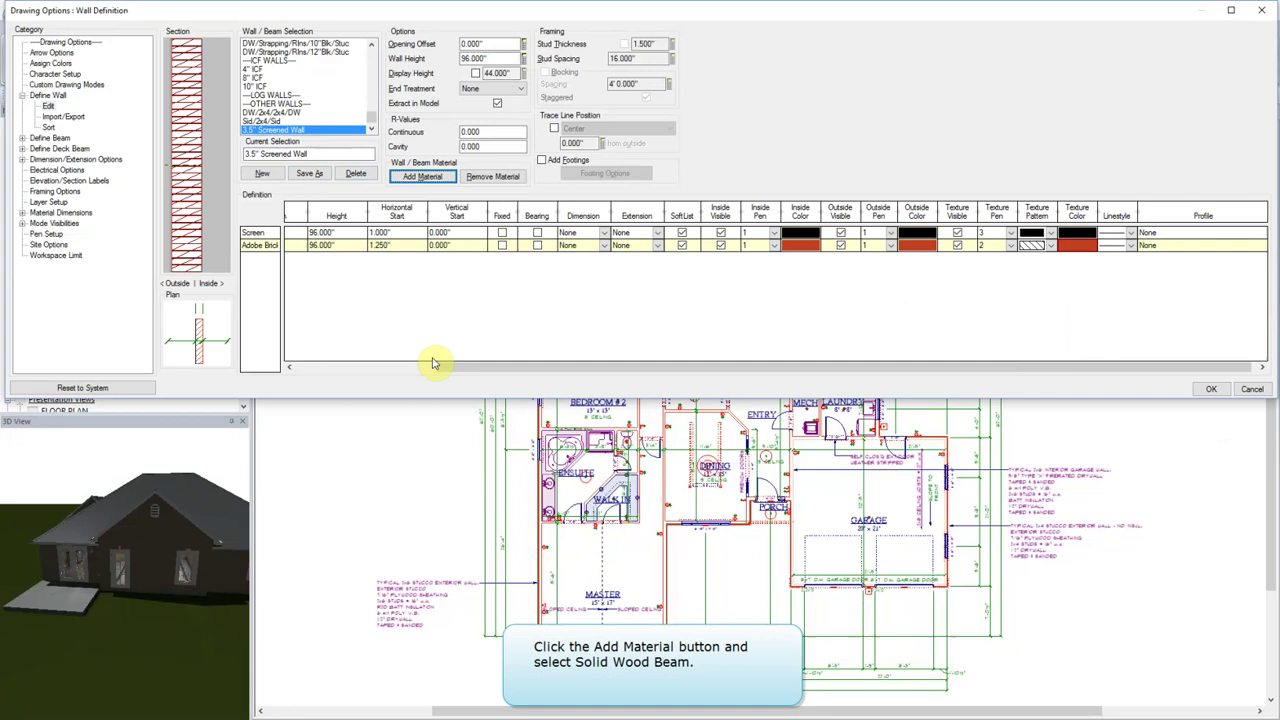
{"action": "left_click_drag", "start_coordinate": [470, 372], "coordinate": [306, 368]}
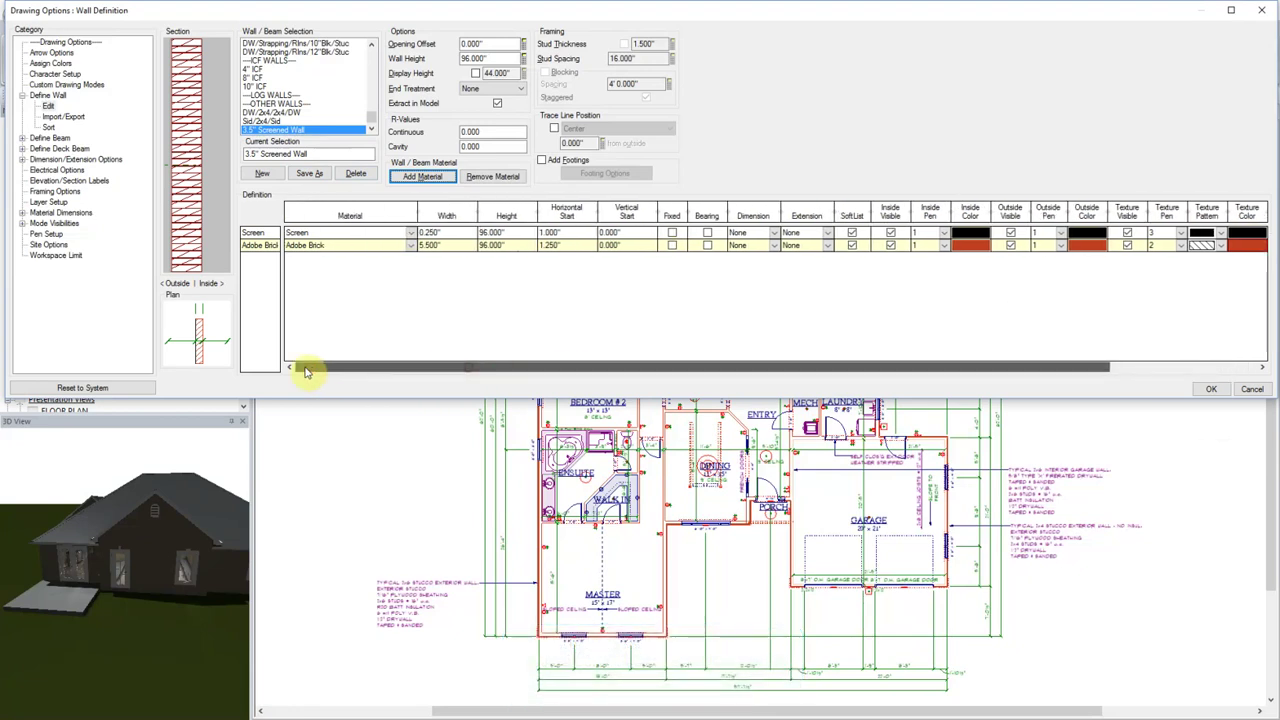
{"action": "left_click", "coordinate": [411, 245]}
{"action": "left_click_drag", "start_coordinate": [412, 265], "coordinate": [412, 432]}
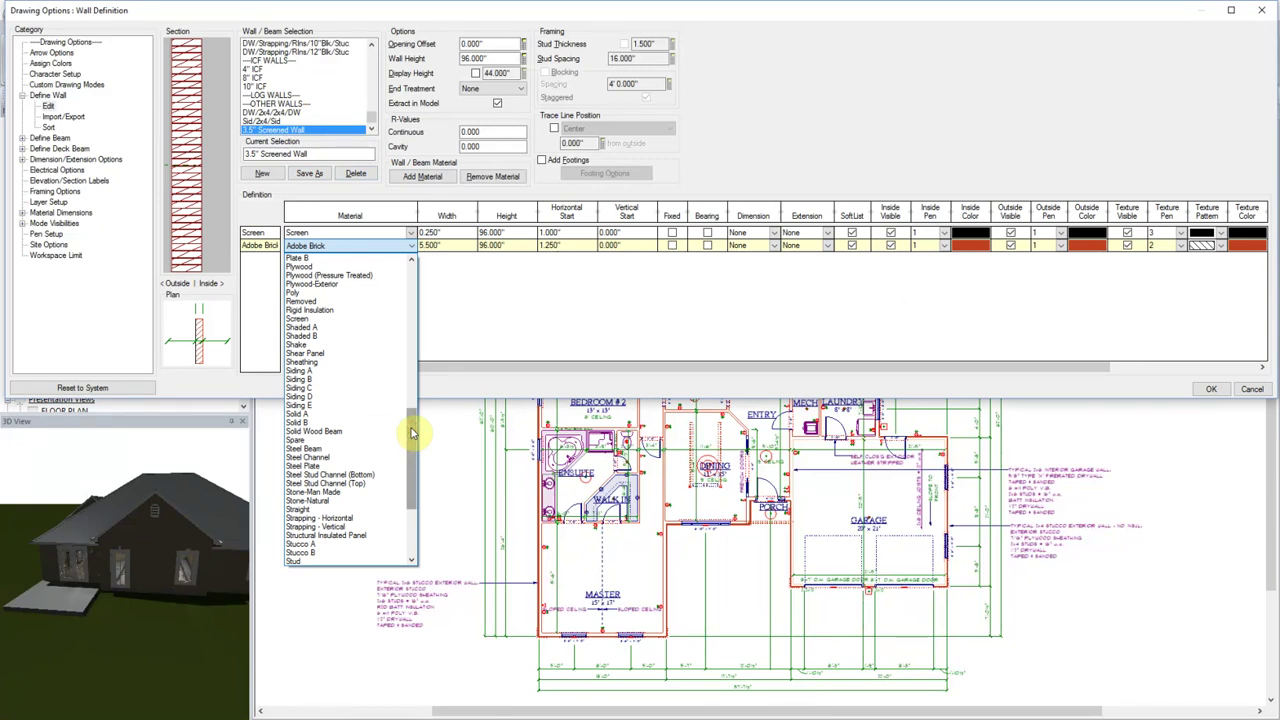
{"action": "left_click", "coordinate": [338, 432]}
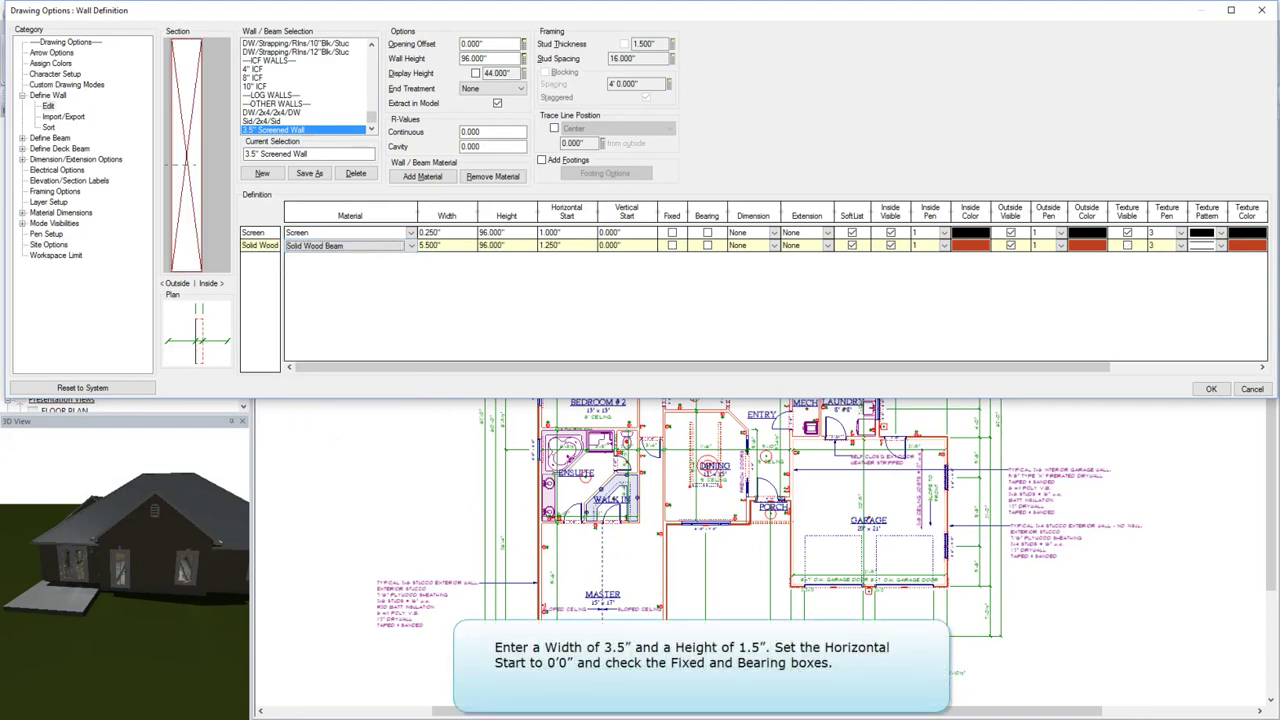
- Set the beam layer to 3.5" wide, 1.5" high, 0" horizontal start, and fixed
{"action": "left_click", "coordinate": [457, 249]}
{"action": "type", "text": "3.5"}
{"action": "key", "text": "Return"}
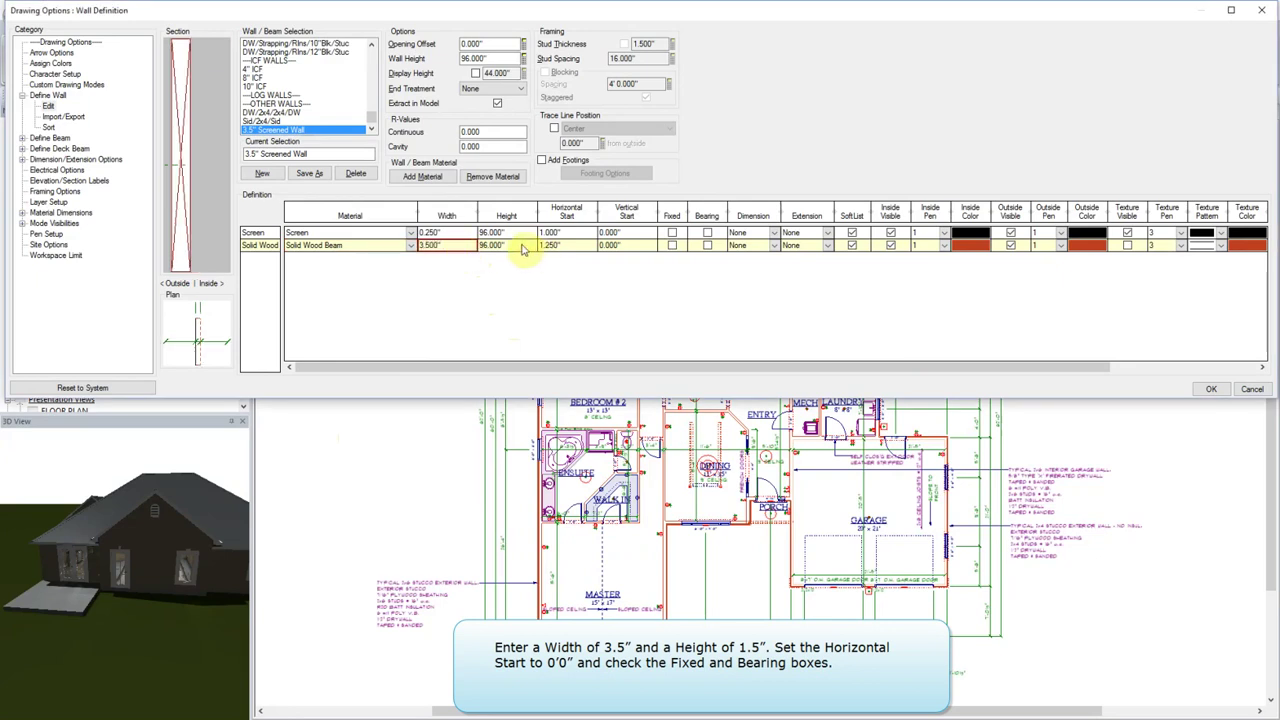
{"action": "left_click", "coordinate": [521, 249]}
{"action": "type", "text": ".5"}
{"action": "key", "text": "Return"}
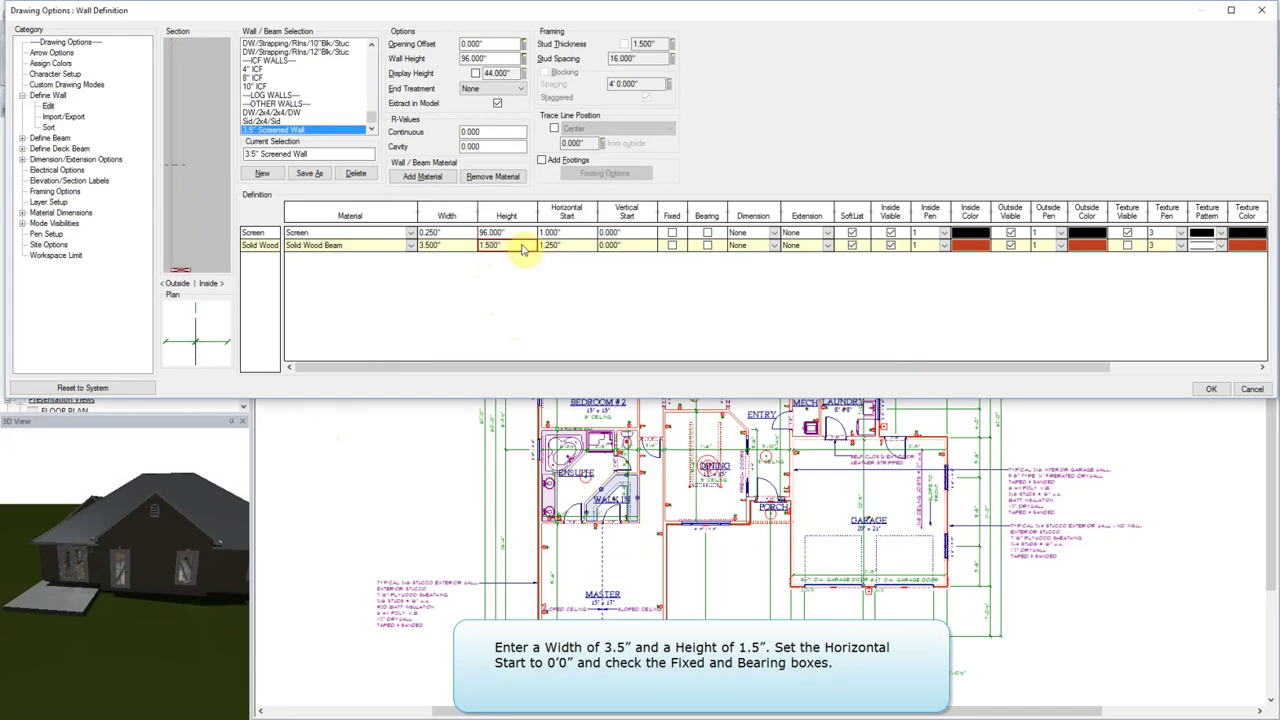
{"action": "left_click", "coordinate": [580, 247]}
{"action": "type", "text": "0\""}
{"action": "key", "text": "Return"}
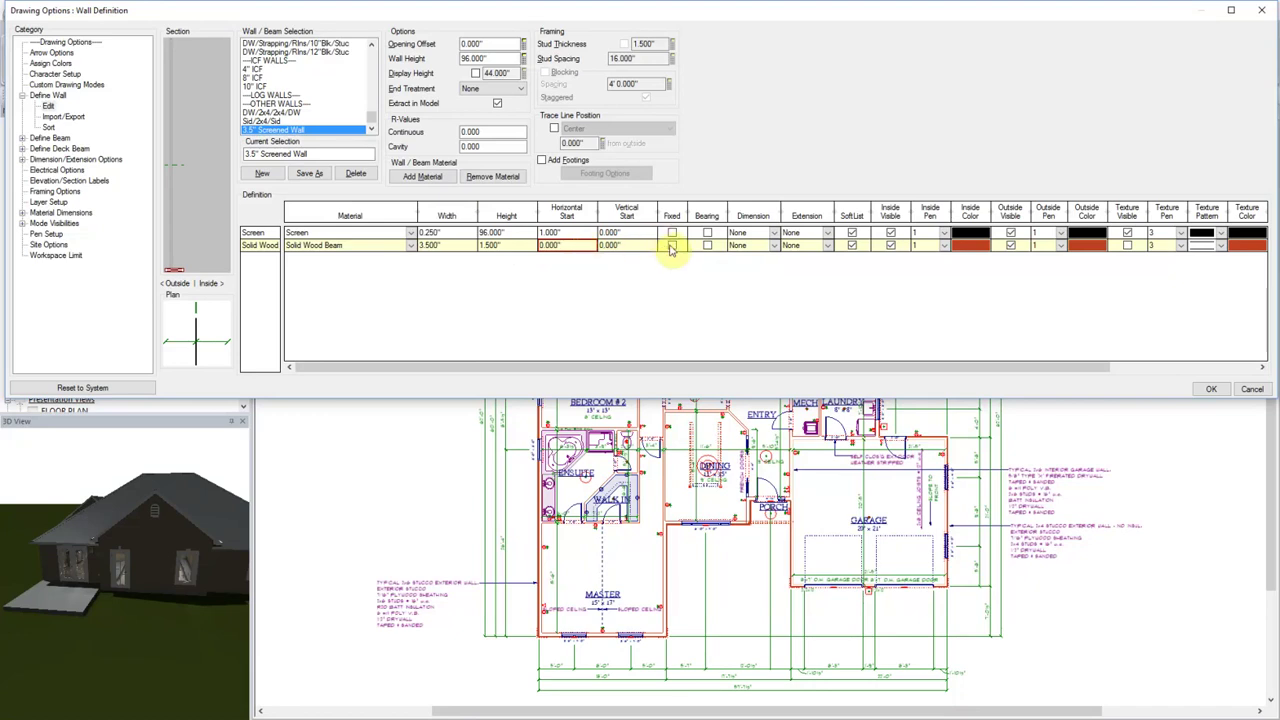
{"action": "left_click", "coordinate": [672, 245]}
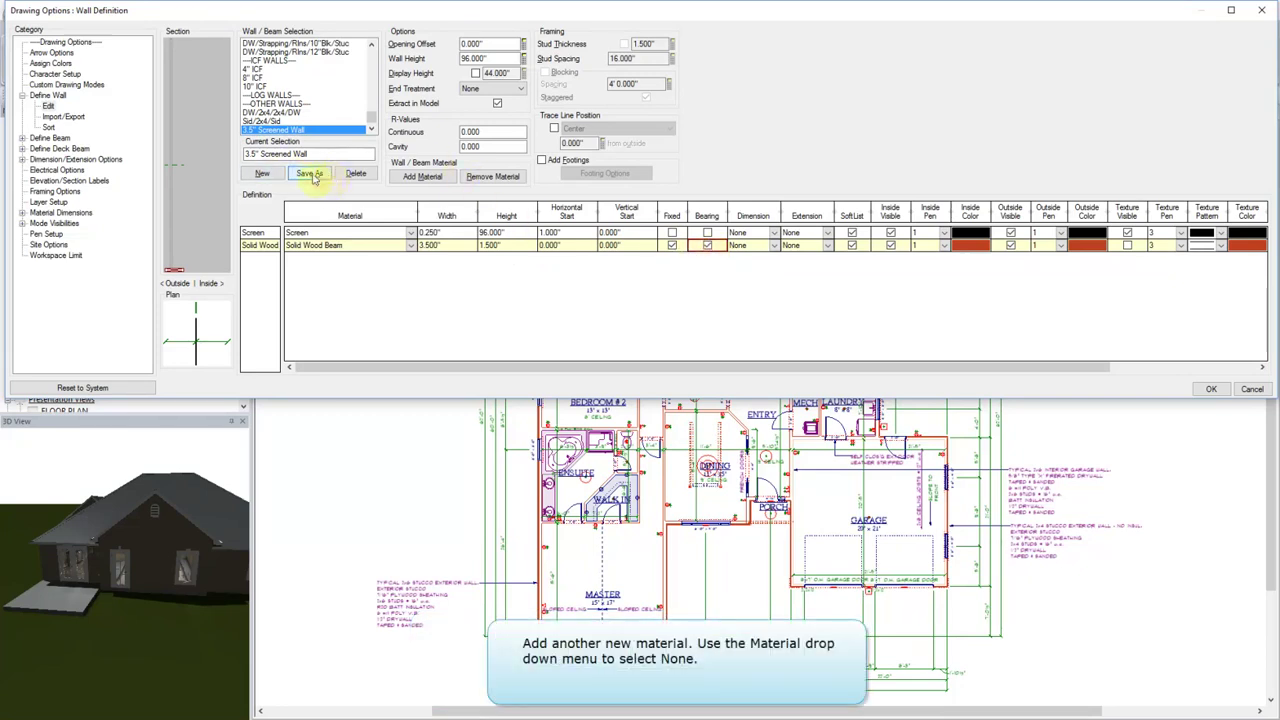
- Add a third wall layer with material None
{"action": "left_click", "coordinate": [422, 177]}
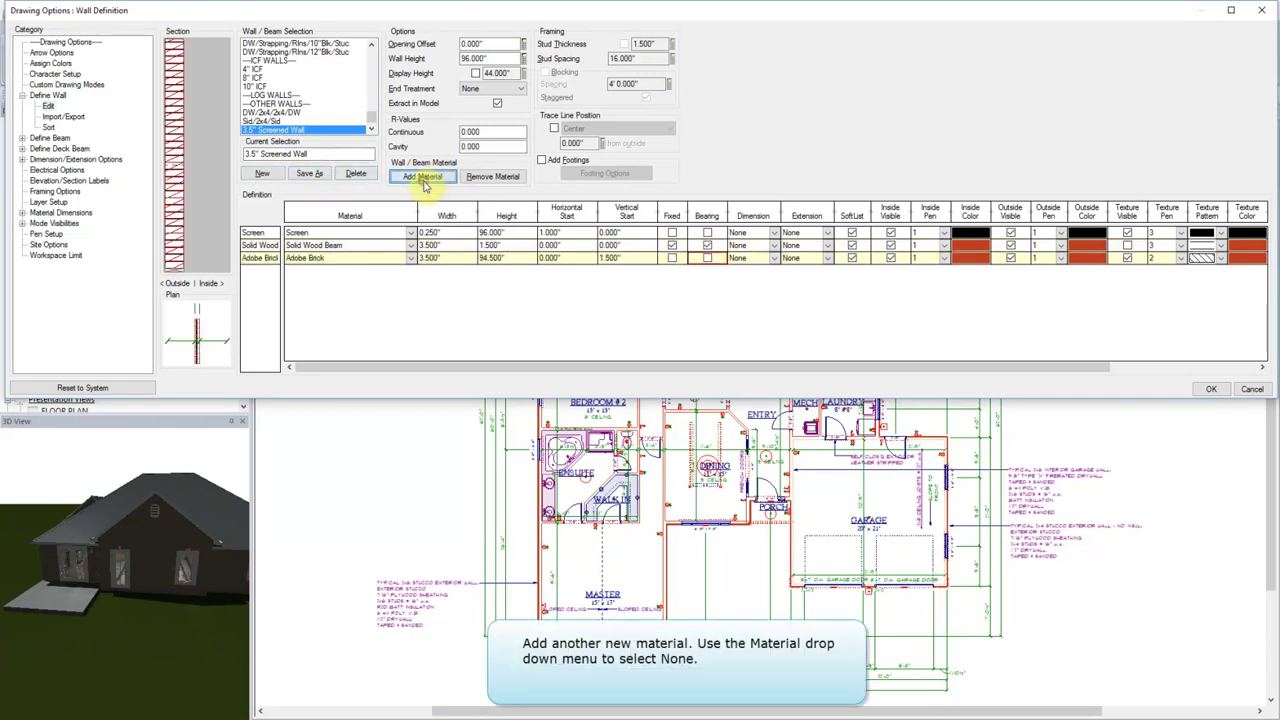
{"action": "left_click", "coordinate": [410, 258]}
{"action": "left_click_drag", "start_coordinate": [412, 275], "coordinate": [413, 340]}
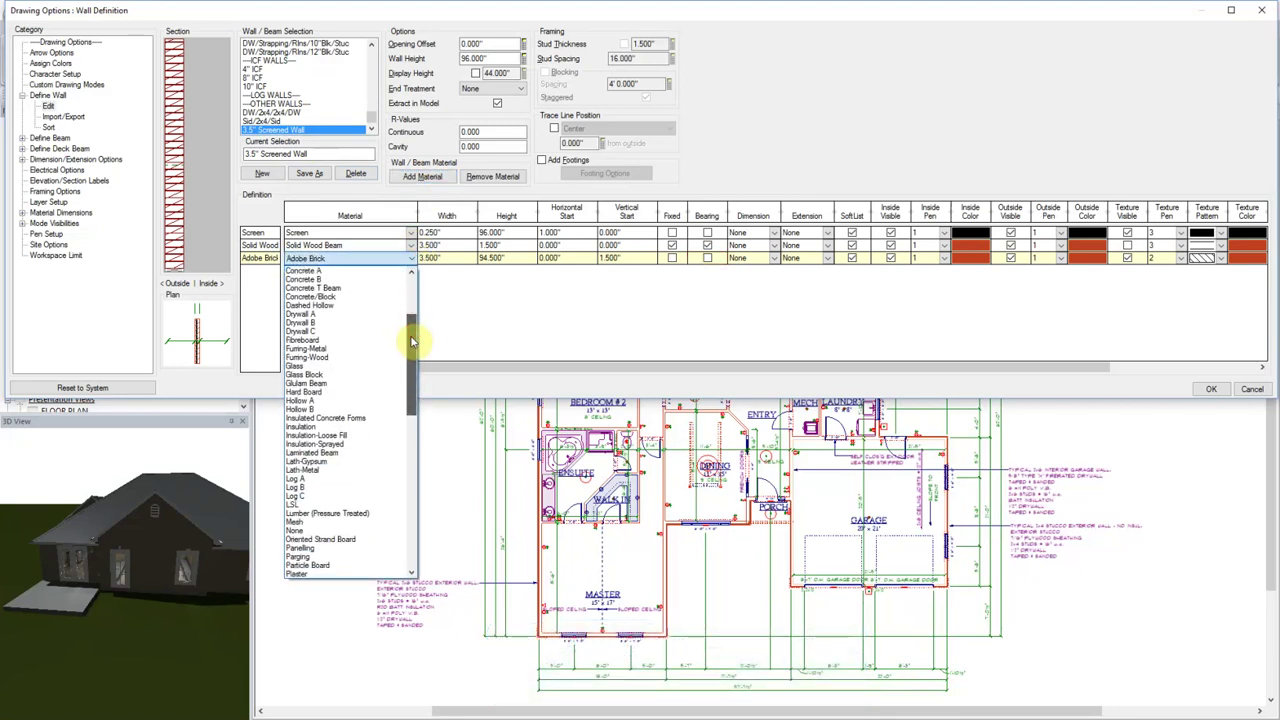
{"action": "left_click", "coordinate": [318, 531]}
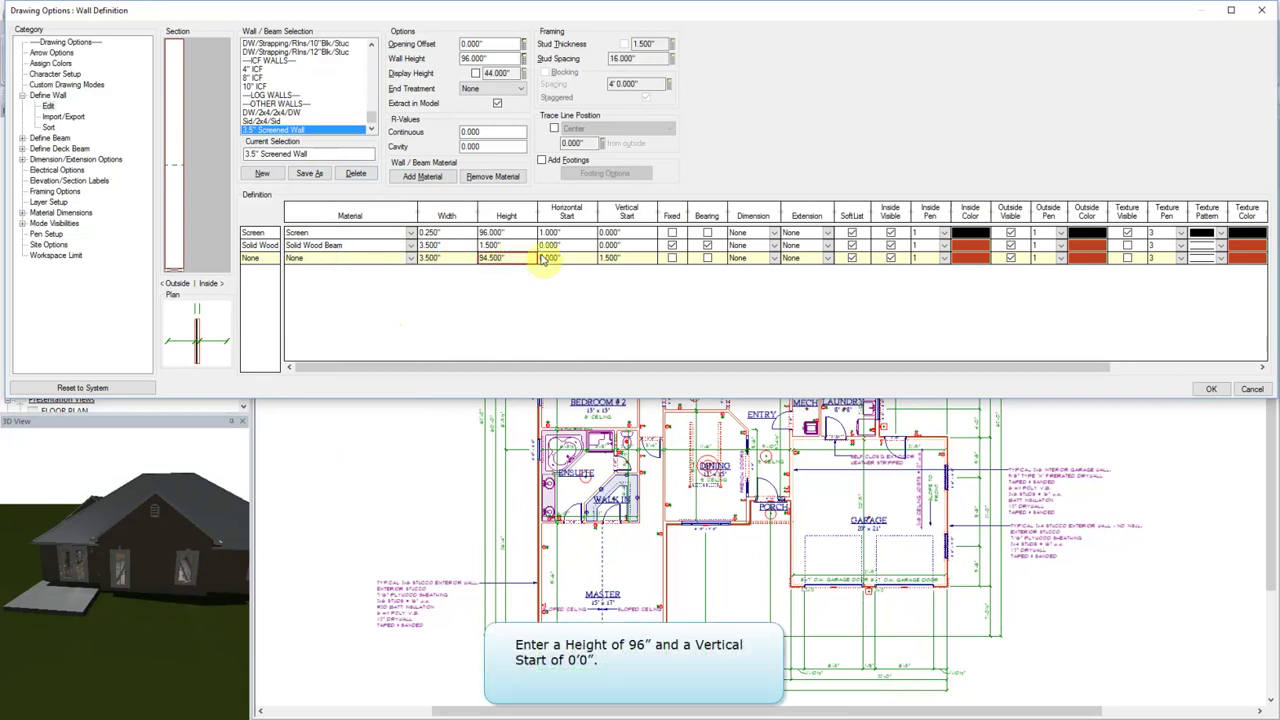
- Make the None layer 96" high from a 0" vertical start, with dimension and extension on both sides
{"action": "left_click", "coordinate": [510, 258]}
{"action": "type", "text": "9"}
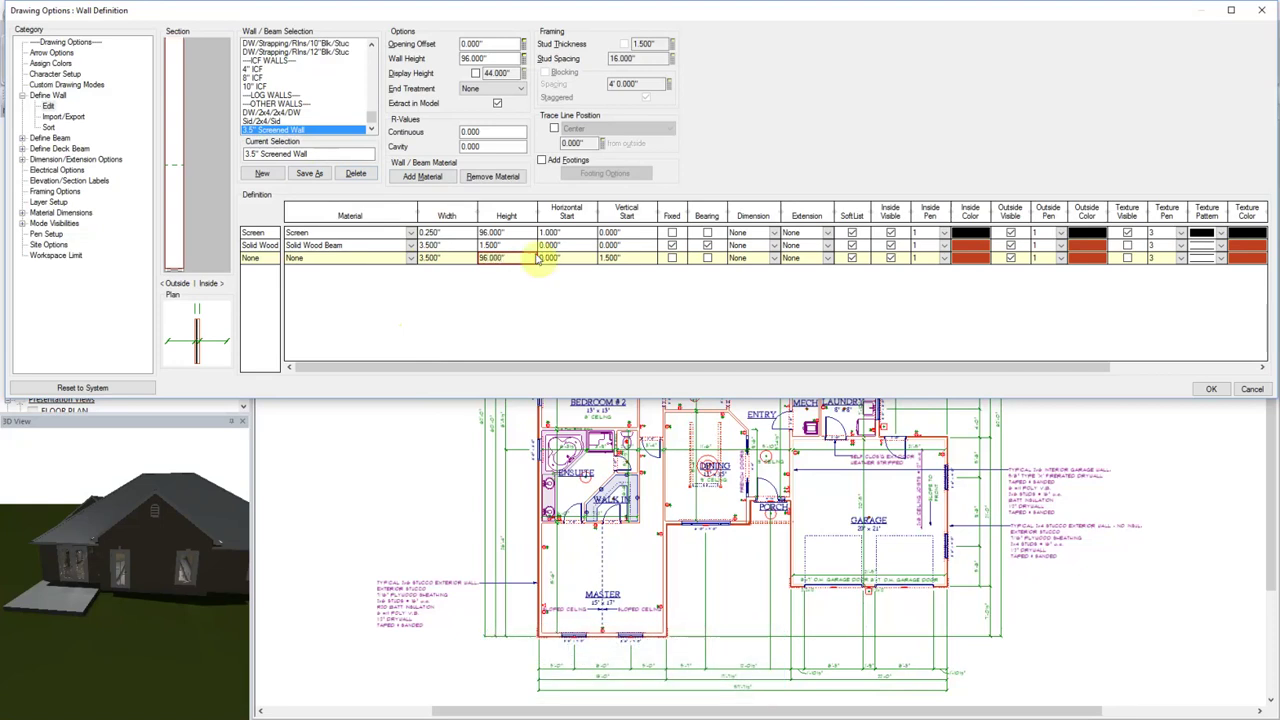
{"action": "left_click", "coordinate": [632, 260]}
{"action": "type", "text": "0"}
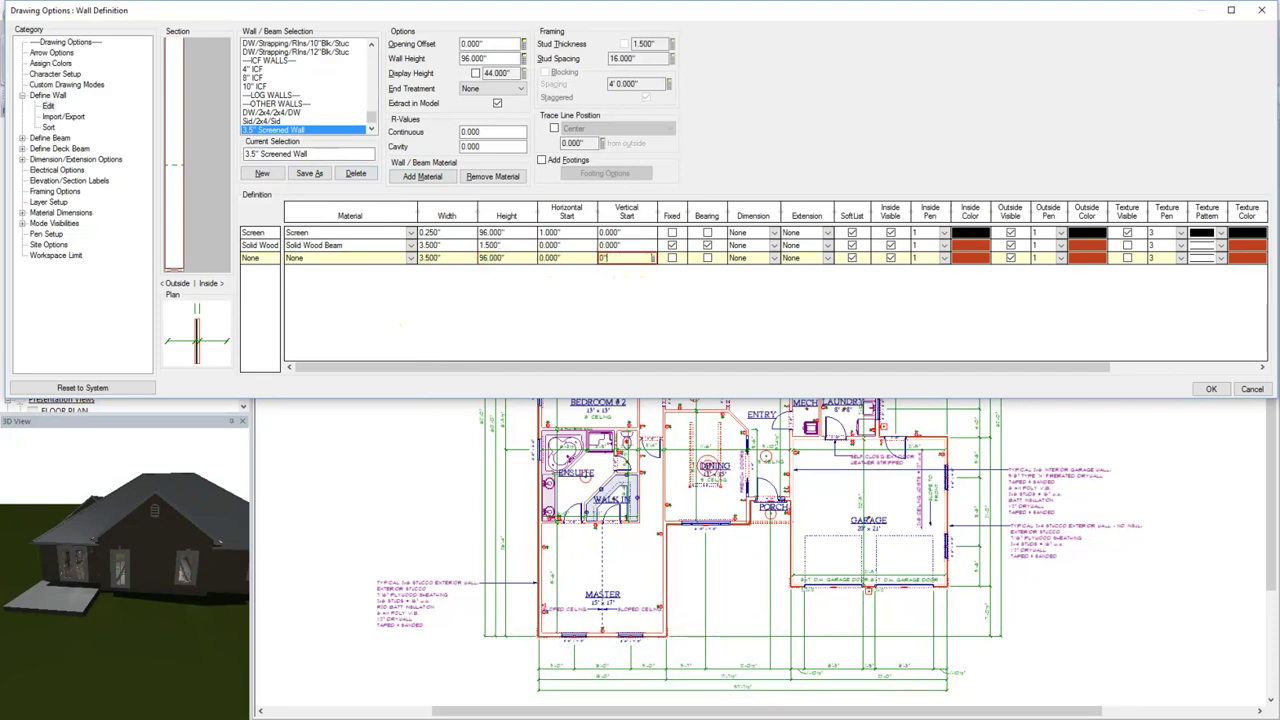
{"action": "key", "text": "Return"}
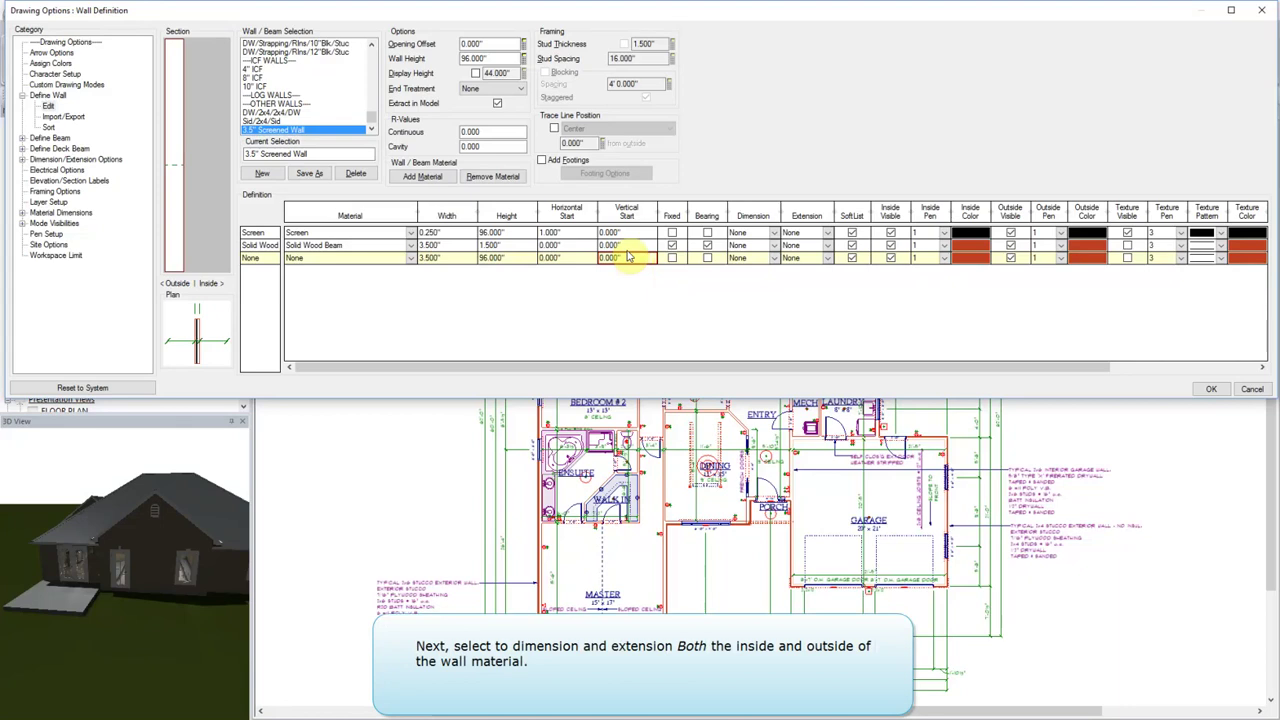
{"action": "left_click", "coordinate": [773, 258]}
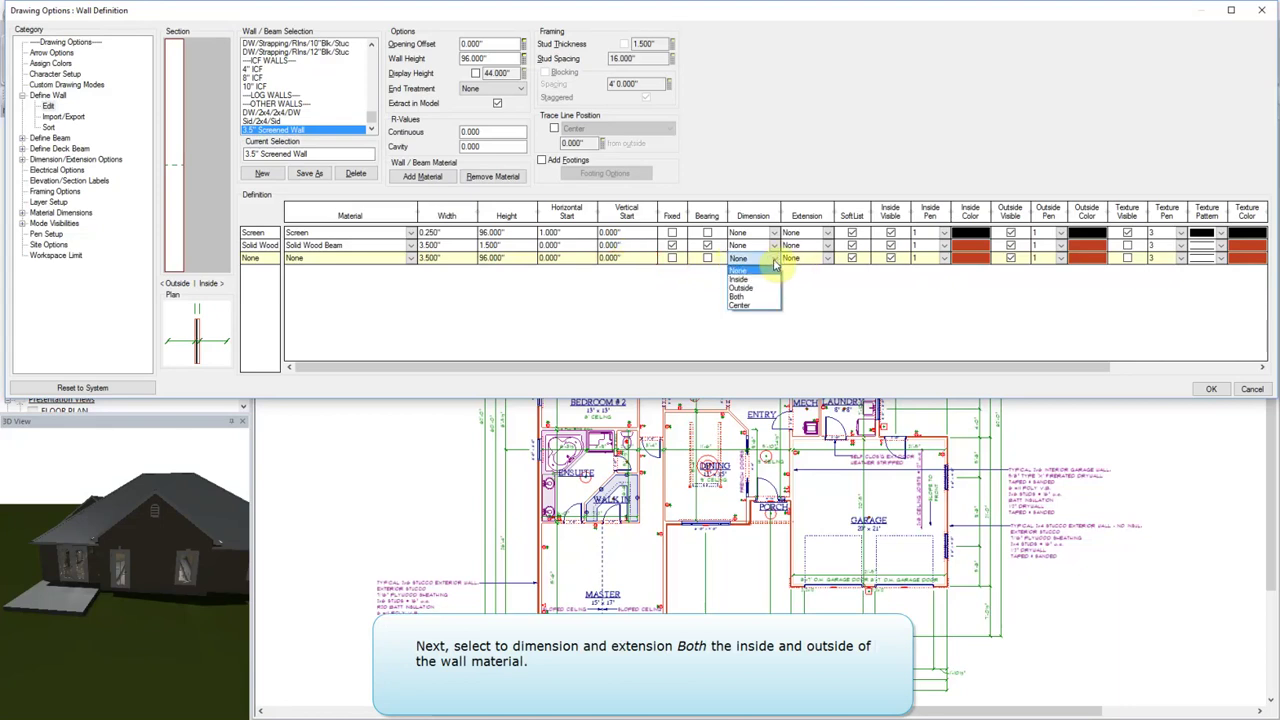
{"action": "left_click", "coordinate": [752, 290]}
{"action": "left_click", "coordinate": [826, 258]}
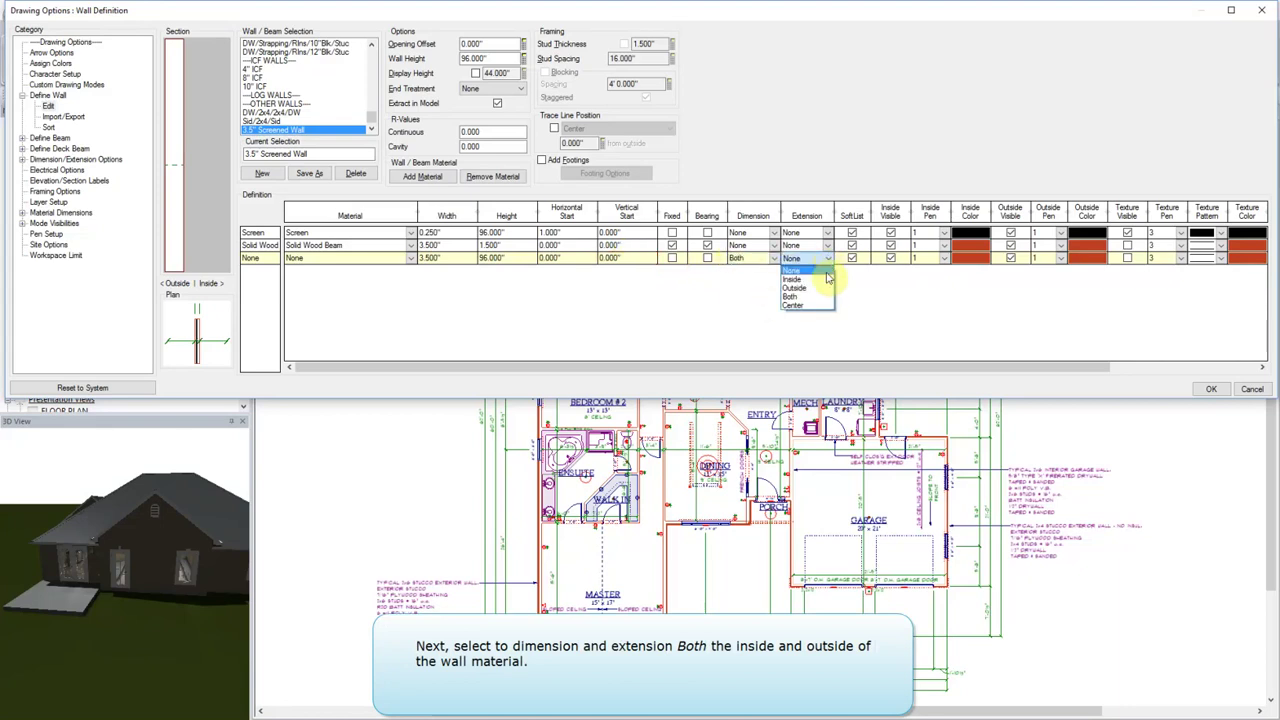
{"action": "left_click", "coordinate": [820, 290]}
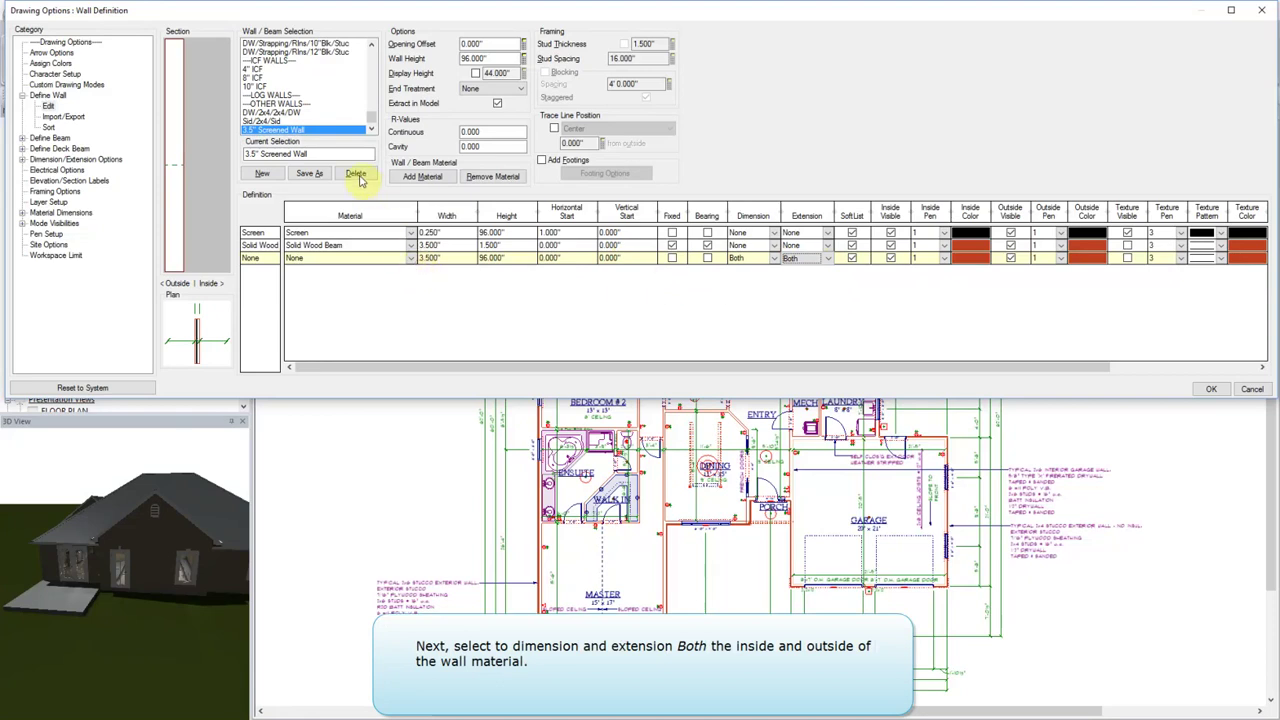
- Add a fourth wall layer with Solid Wood Beam as its material
{"action": "left_click", "coordinate": [408, 178]}
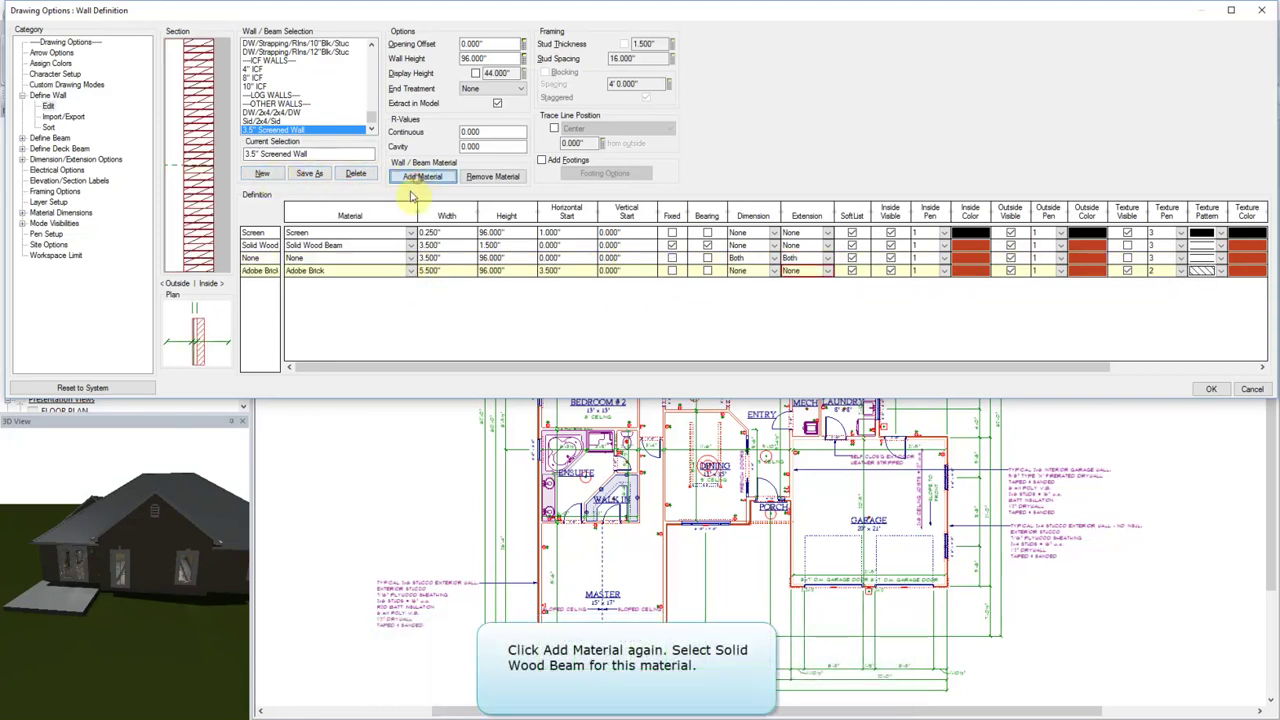
{"action": "left_click", "coordinate": [410, 271]}
{"action": "left_click_drag", "start_coordinate": [413, 316], "coordinate": [416, 460]}
{"action": "left_click", "coordinate": [340, 450]}
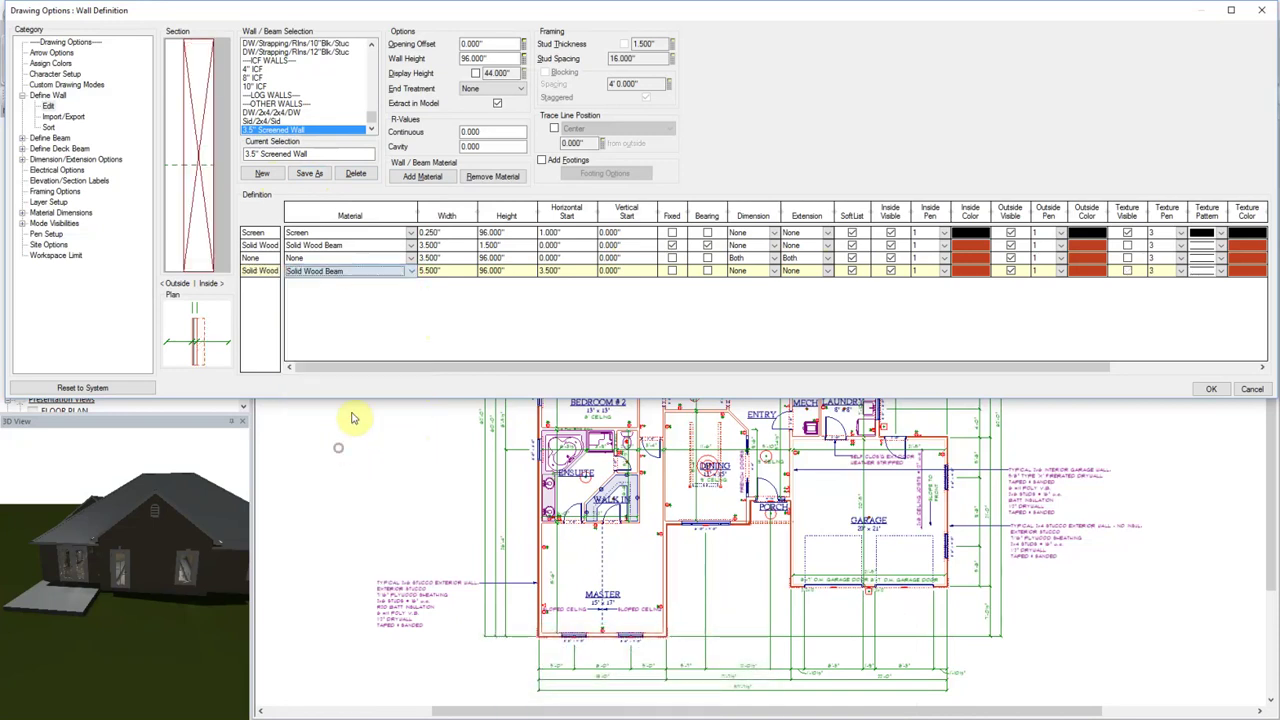
- Set the top plate to 3.5" by 1.5", 0" horizontal and 94.5" vertical start, fixed and bearing
{"action": "left_click", "coordinate": [444, 271]}
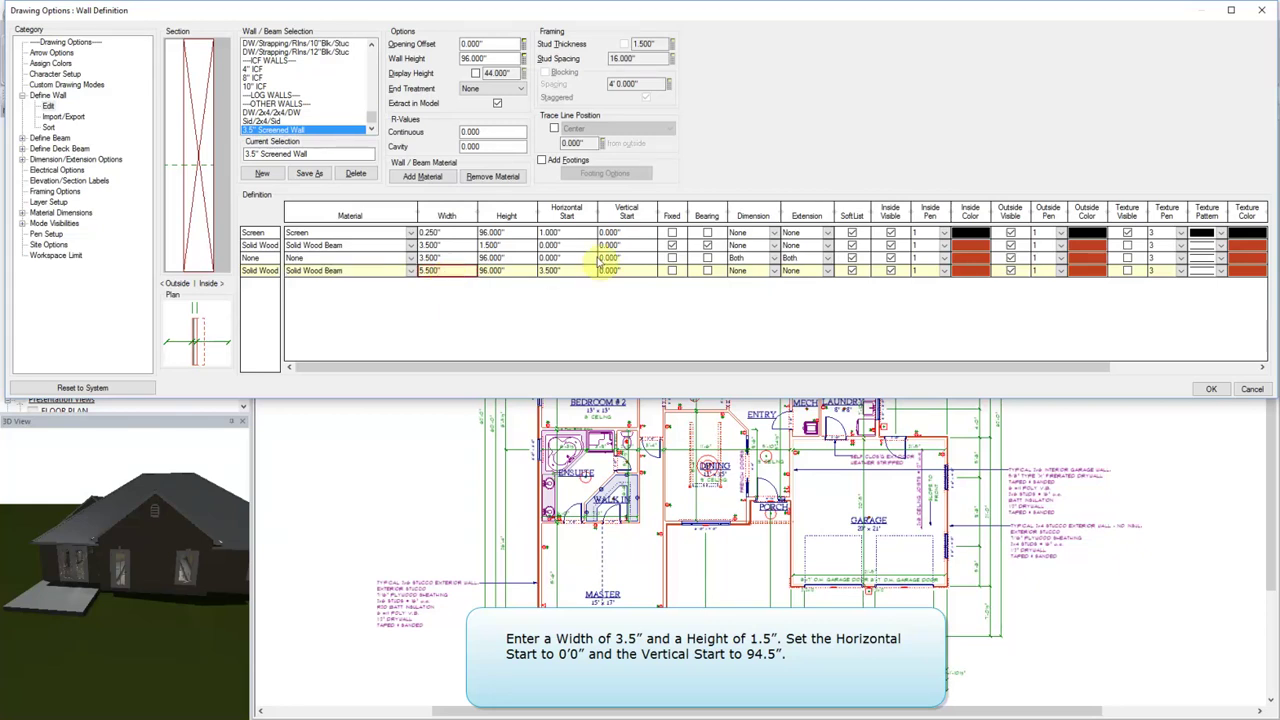
{"action": "type", "text": "3.5"}
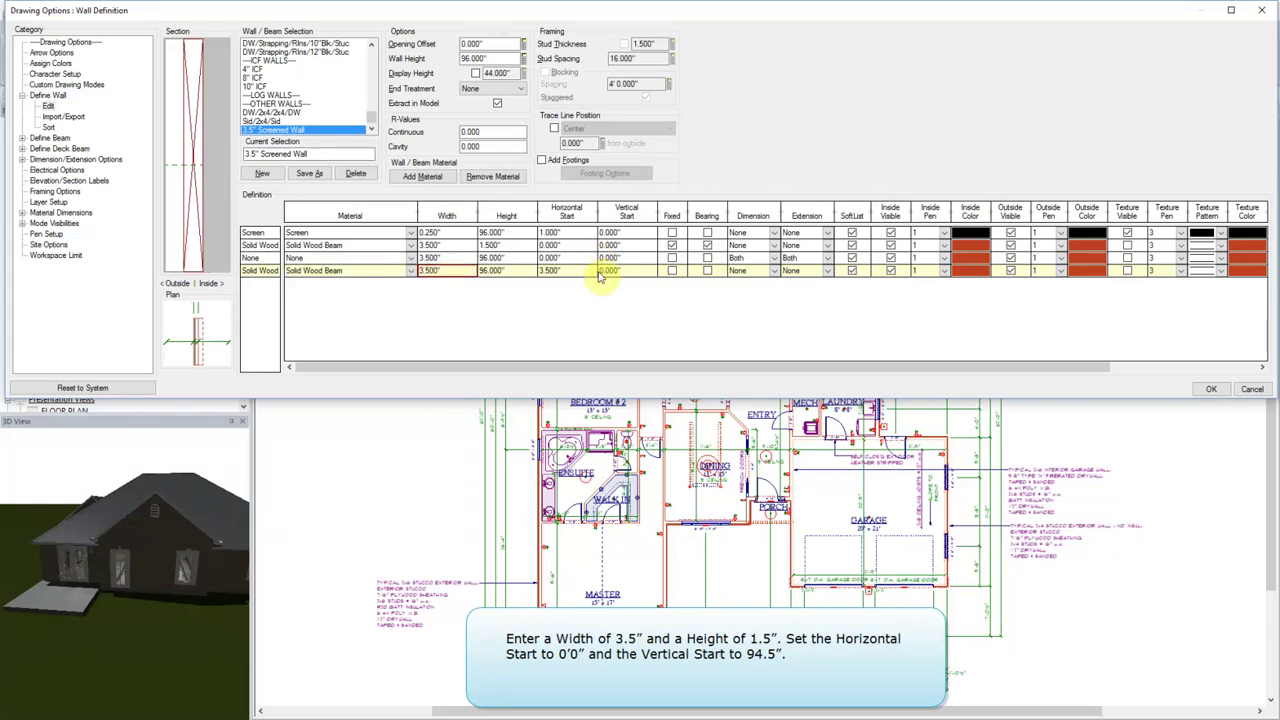
{"action": "left_click", "coordinate": [514, 272]}
{"action": "type", "text": "1.5"}
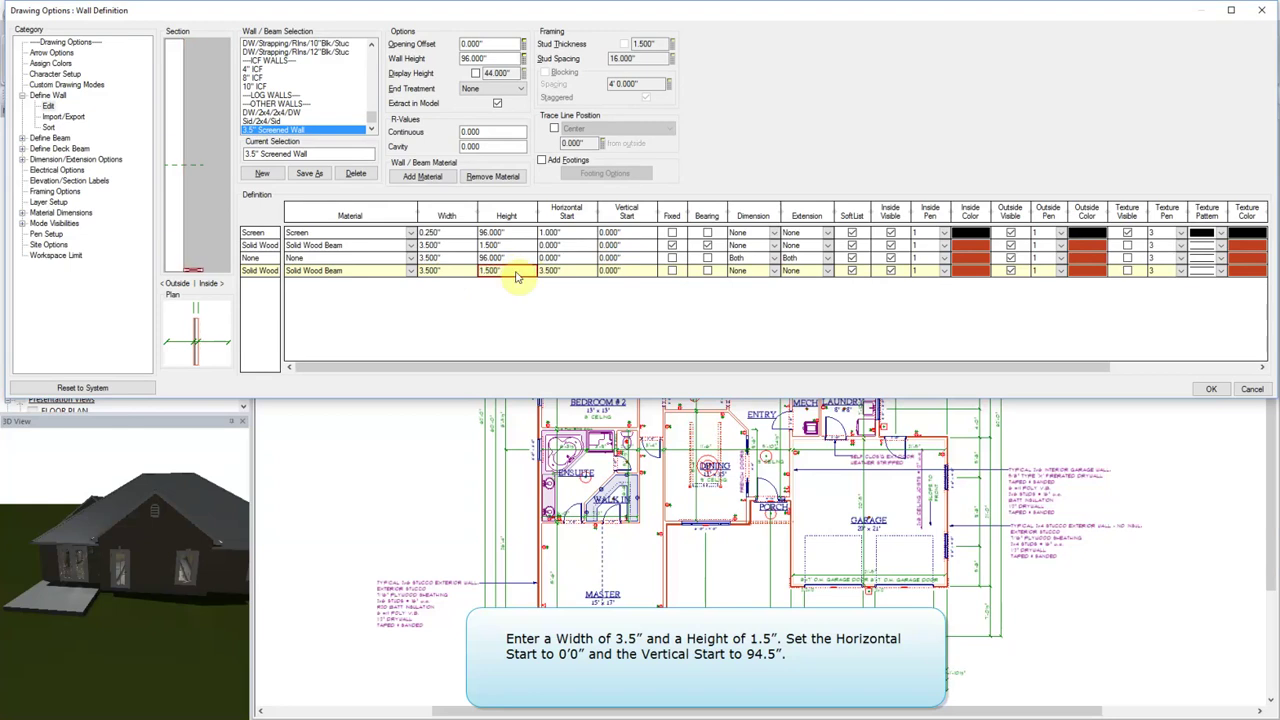
{"action": "left_click", "coordinate": [566, 272]}
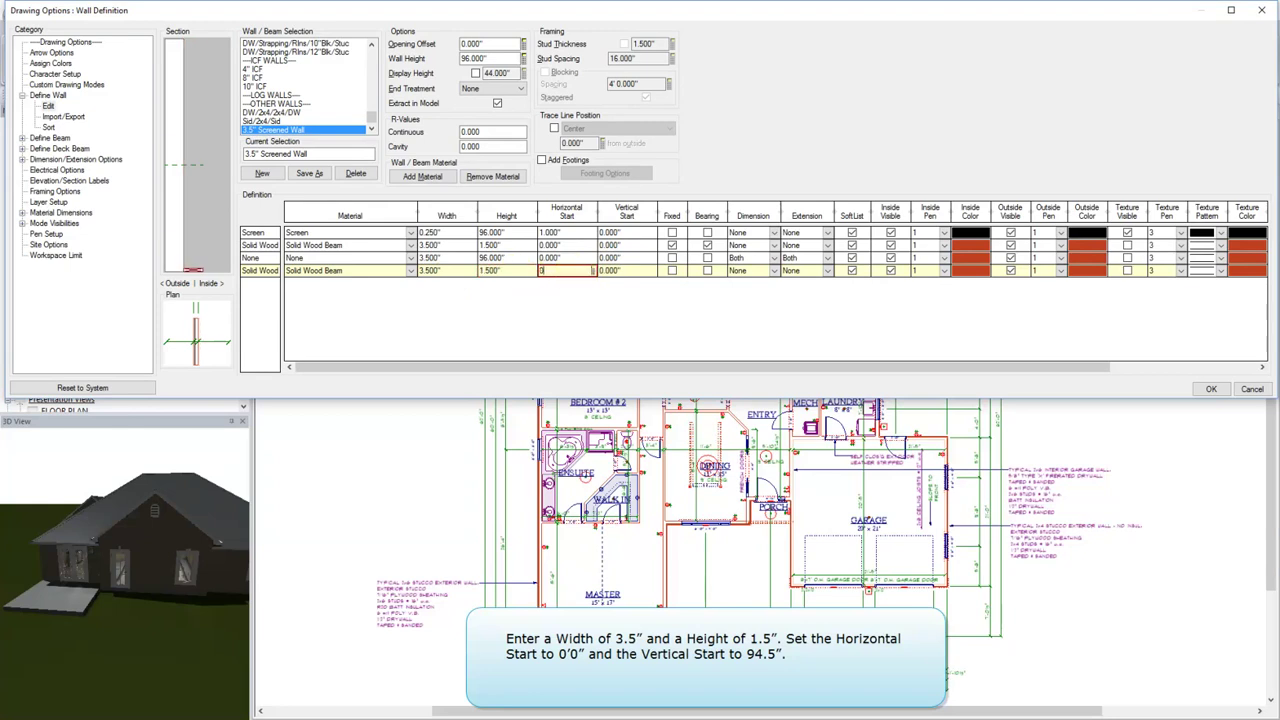
{"action": "type", "text": ".000\""}
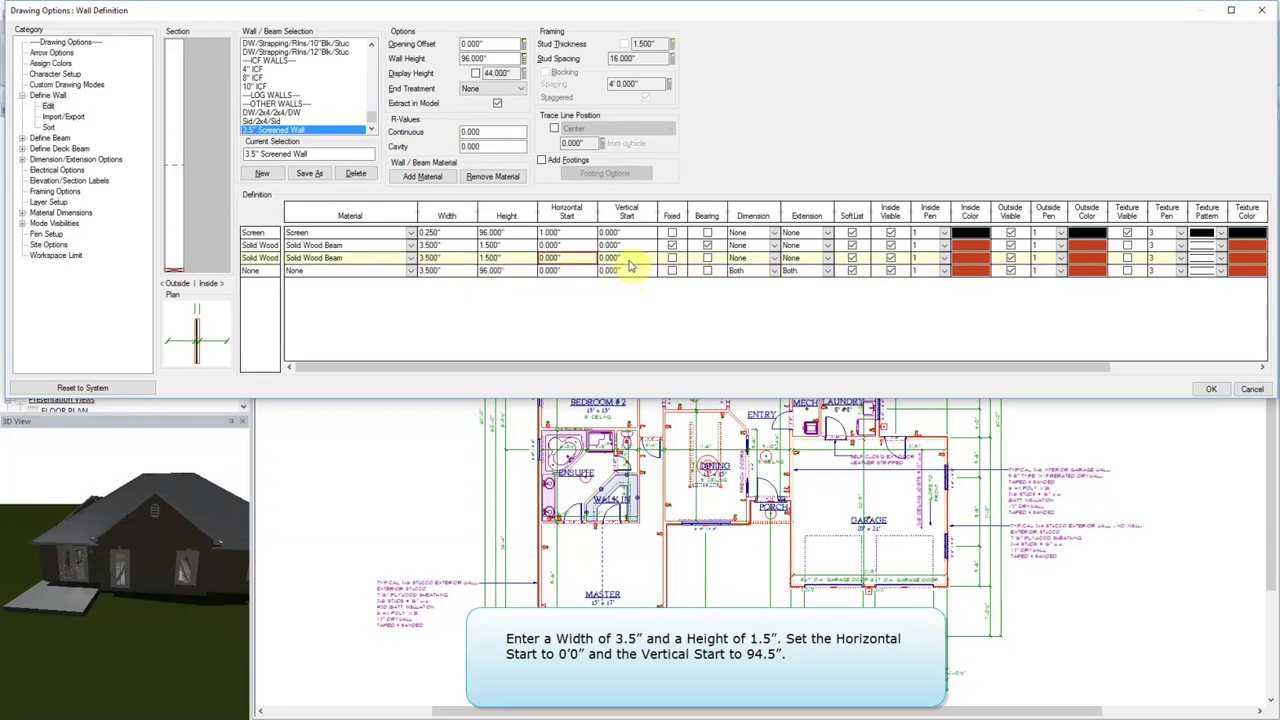
{"action": "left_click", "coordinate": [628, 258]}
{"action": "type", "text": "94.5"}
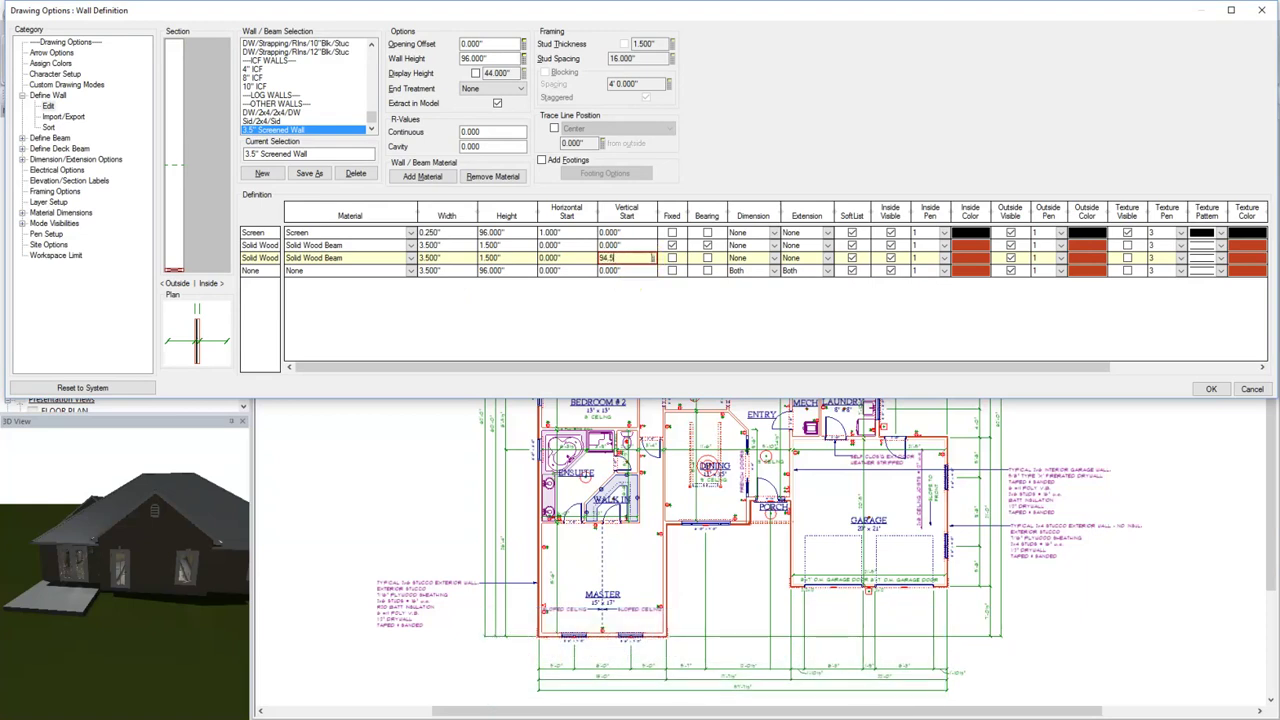
{"action": "key", "text": "Return"}
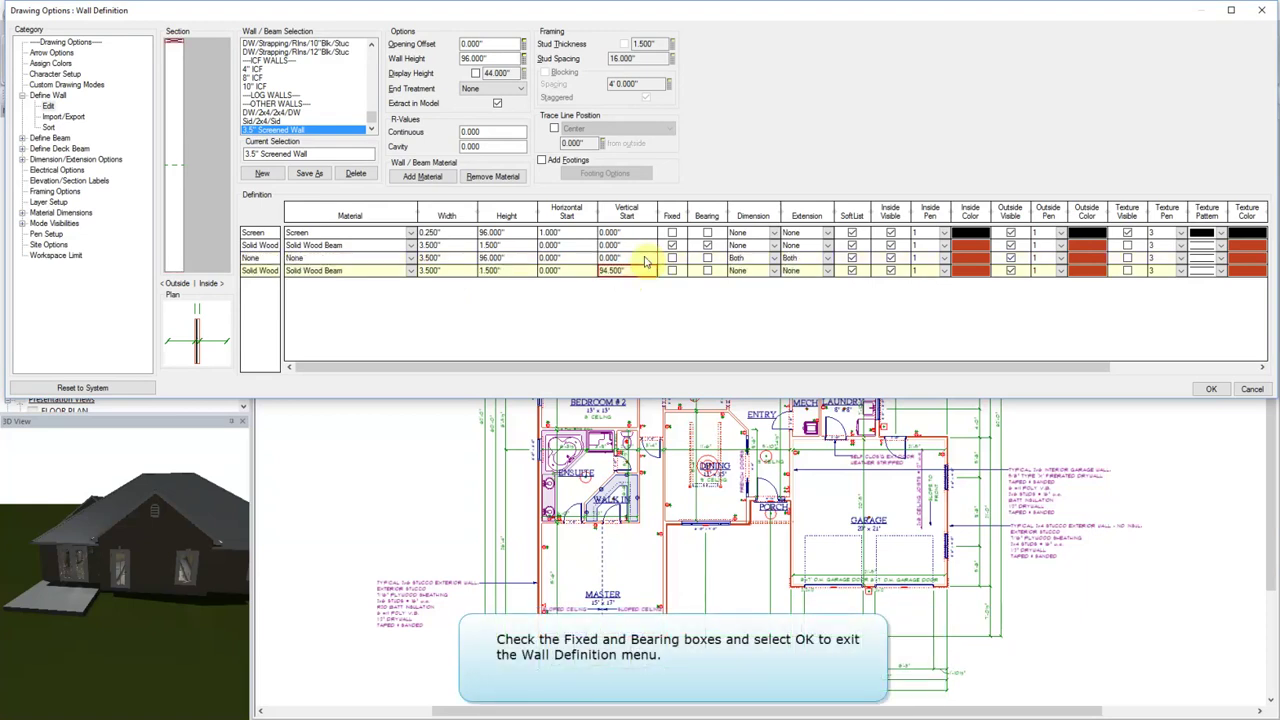
{"action": "left_click", "coordinate": [672, 270]}
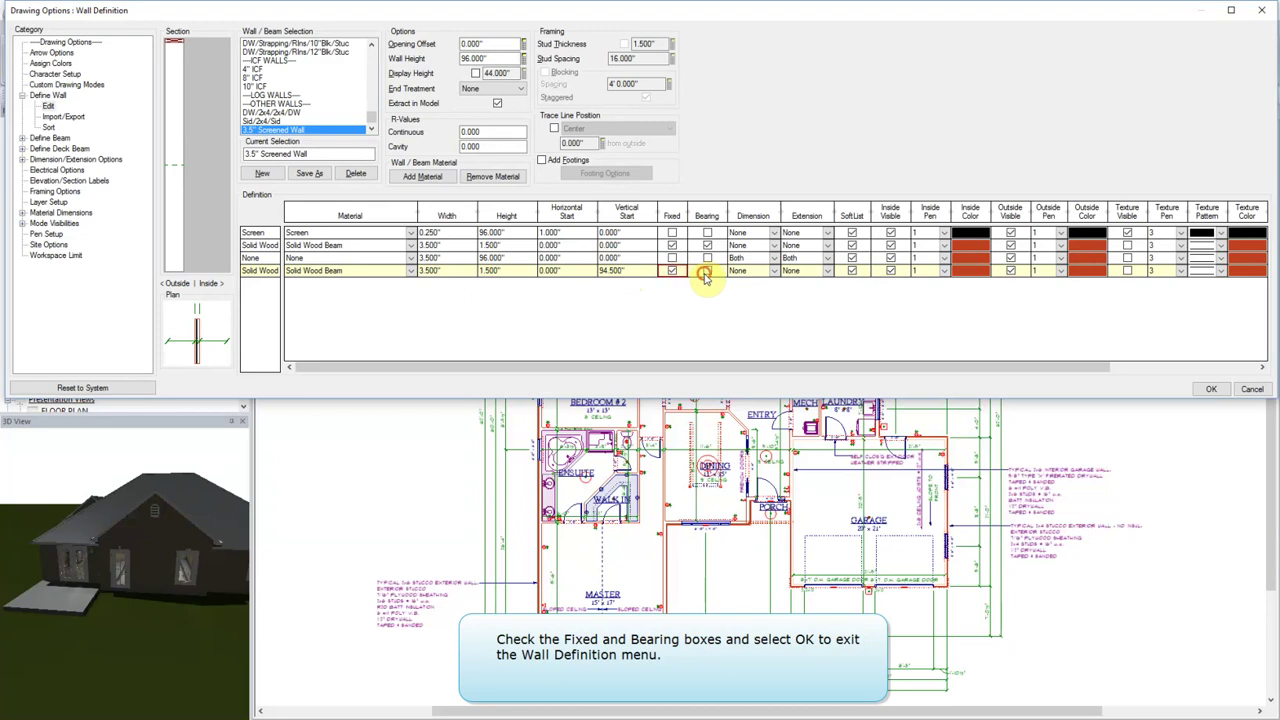
{"action": "left_click", "coordinate": [707, 271]}
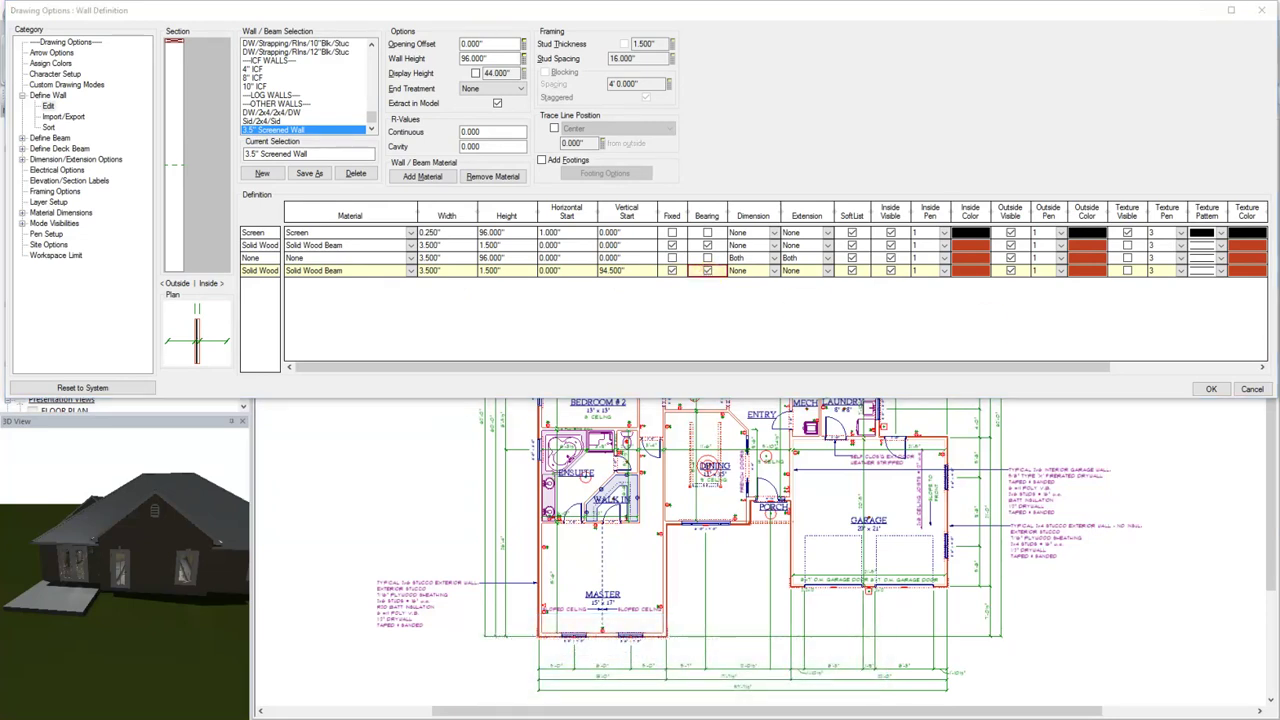
- Save the wall definition and start drawing walls from the plan's right-click menu
{"action": "left_click", "coordinate": [1207, 388]}
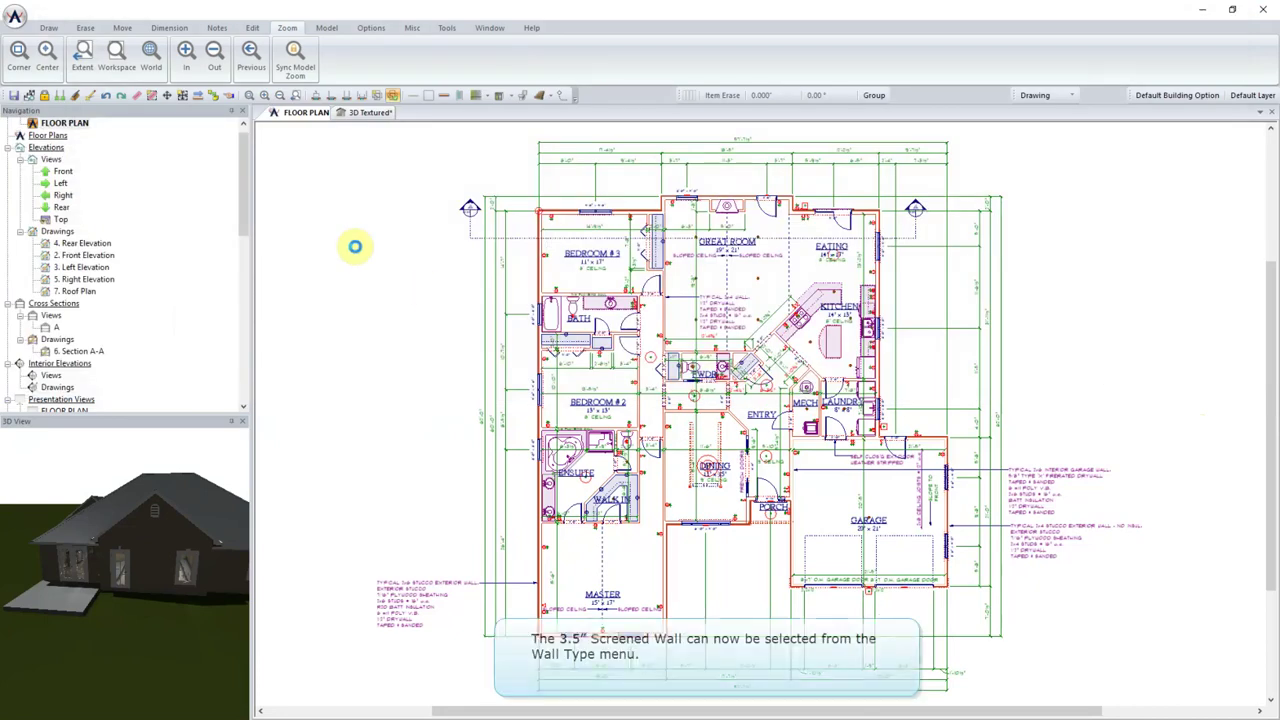
{"action": "right_click", "coordinate": [355, 242]}
{"action": "left_click", "coordinate": [365, 274]}
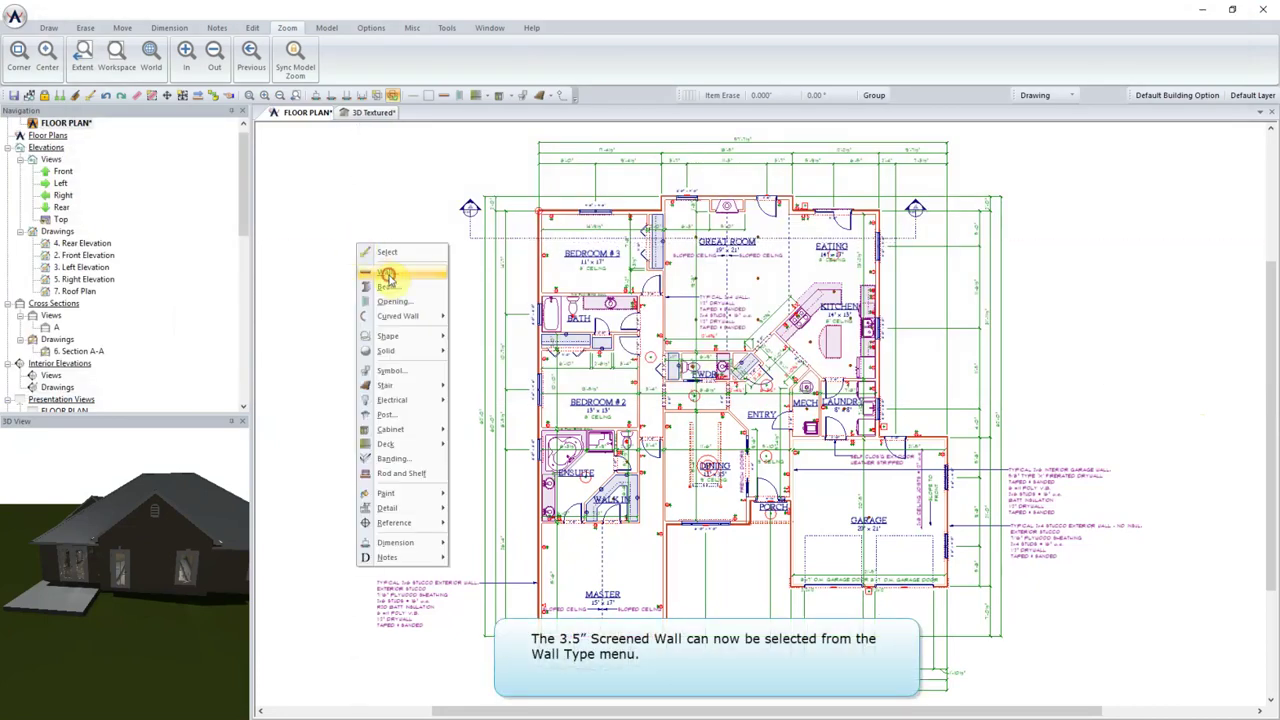